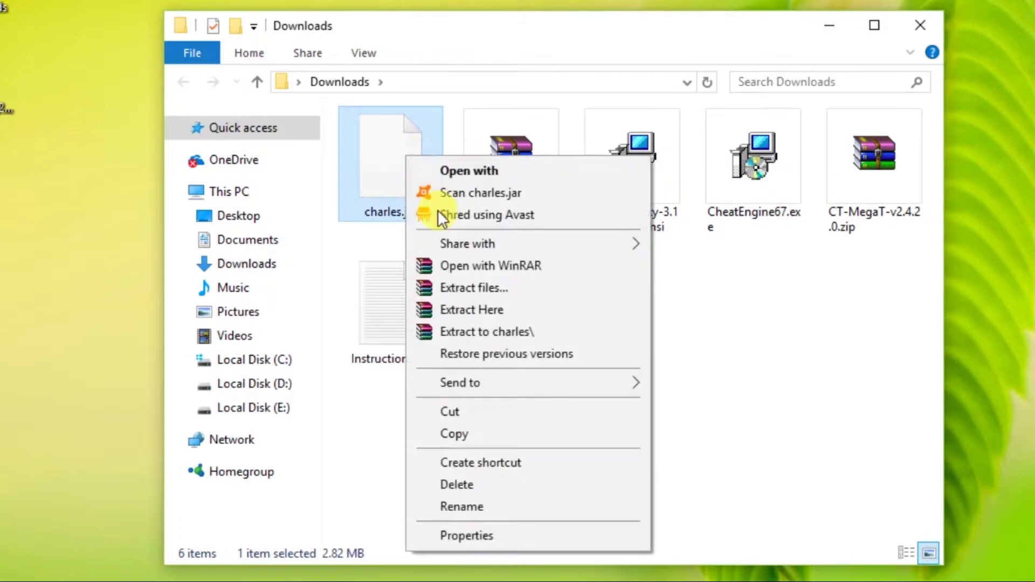
Copy charles.jar from the Downloads folder and open the lib folder in C:\Program Files (x86)\Charles
click(505, 437)
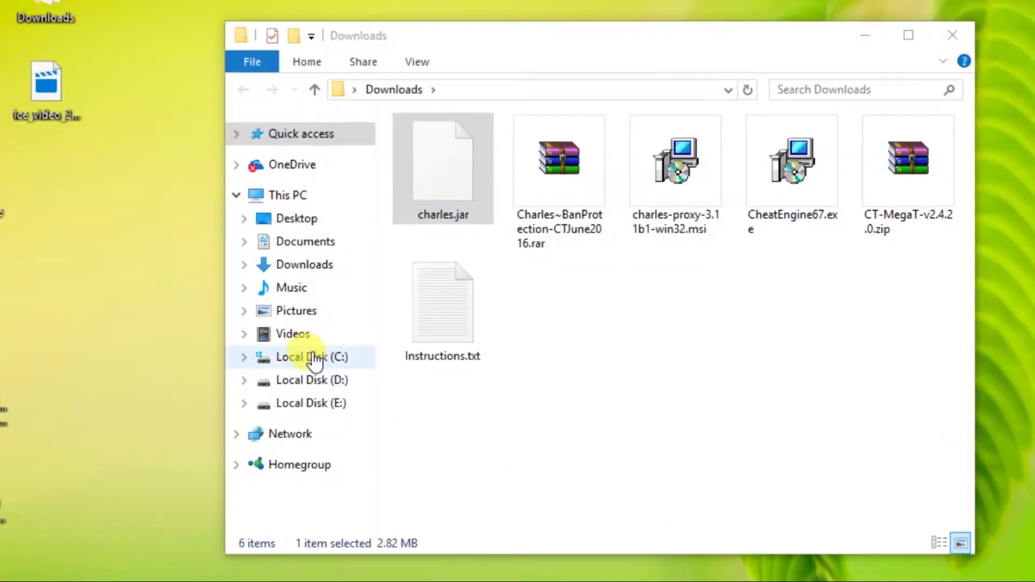
click(314, 358)
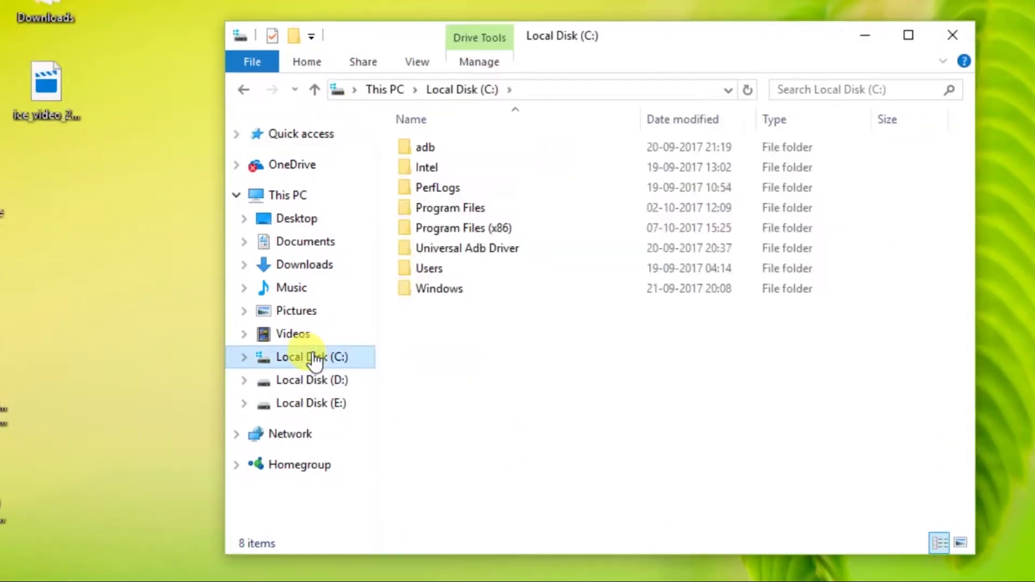
click(454, 211)
double_click(459, 228)
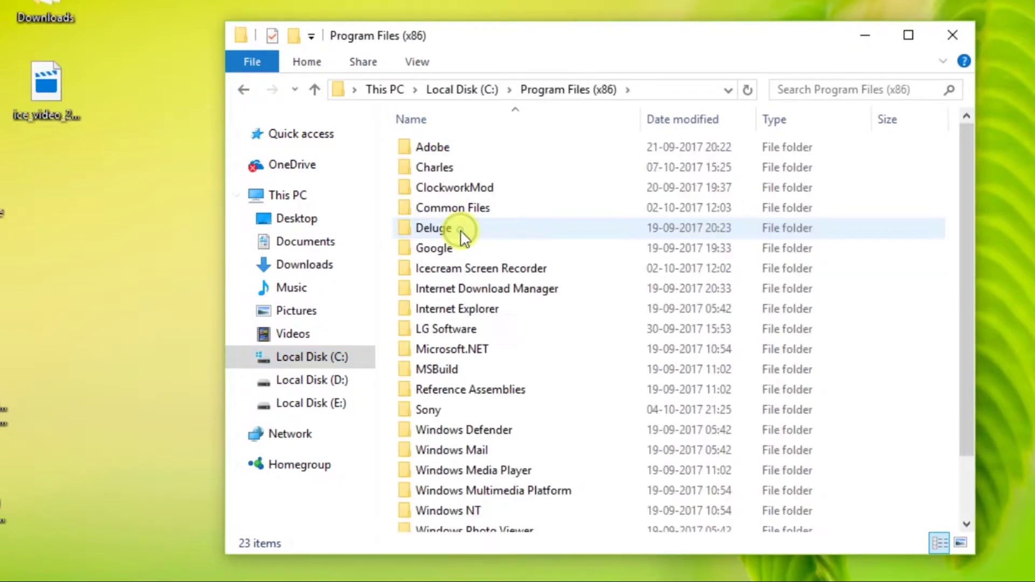
click(444, 171)
double_click(444, 171)
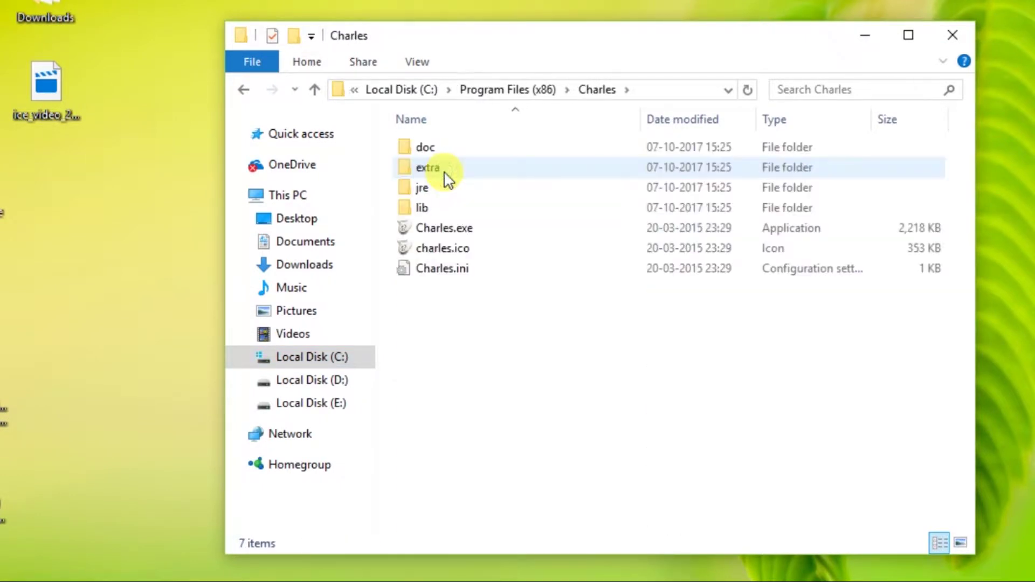
double_click(440, 213)
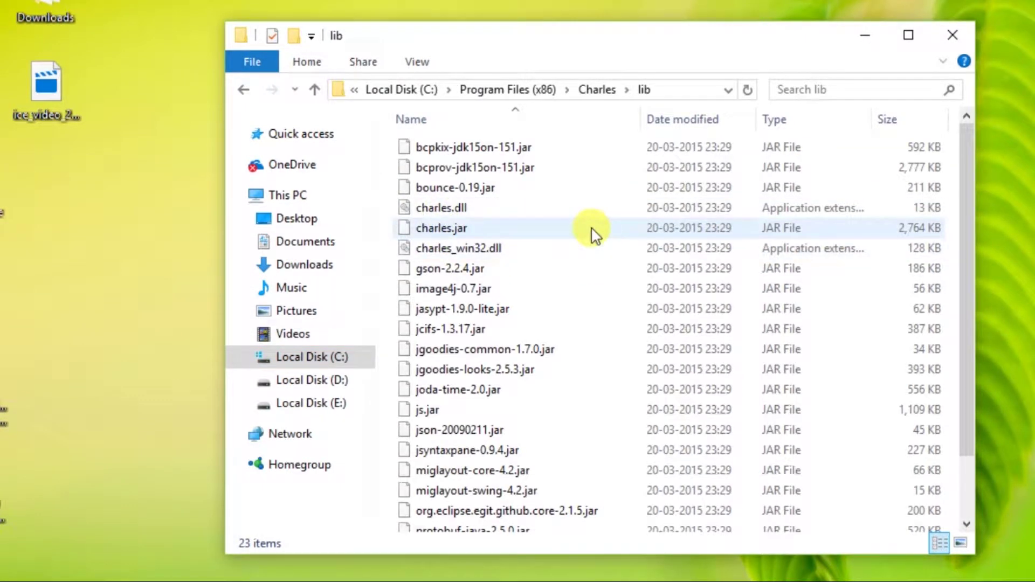
Paste charles.jar into the lib folder, replacing the existing file with administrator permission, and close the folder window
right_click(850, 154)
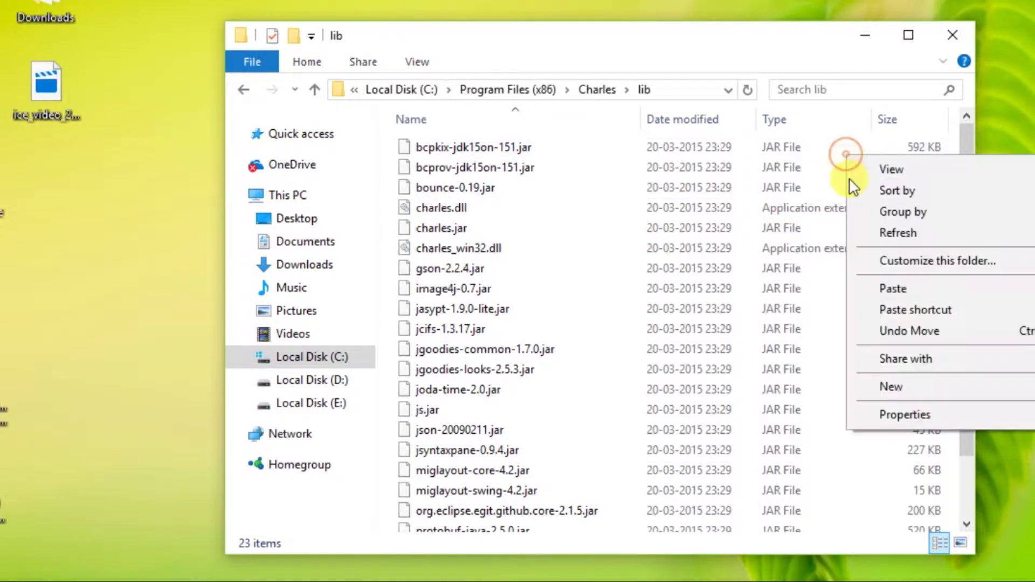
click(893, 289)
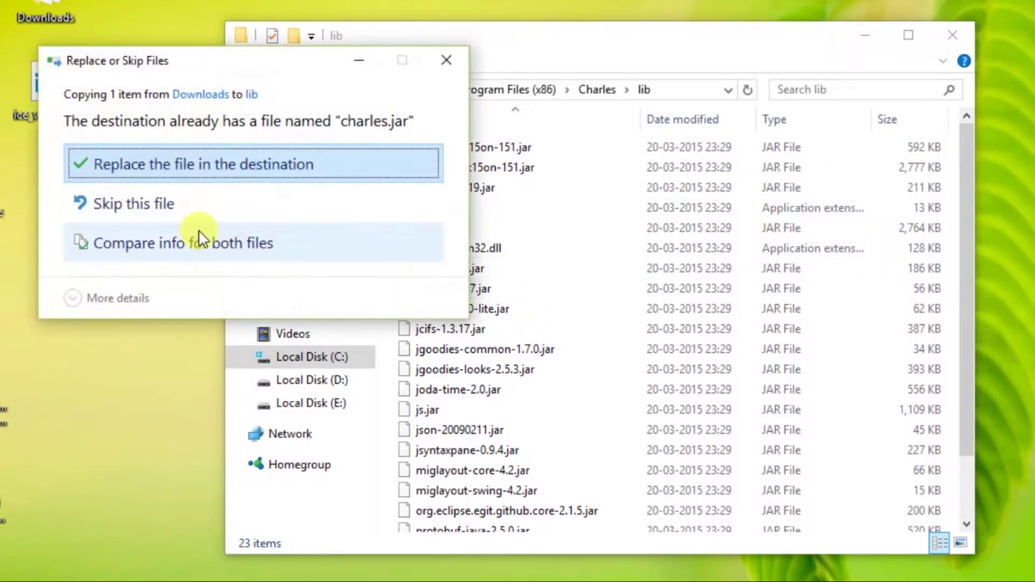
click(181, 170)
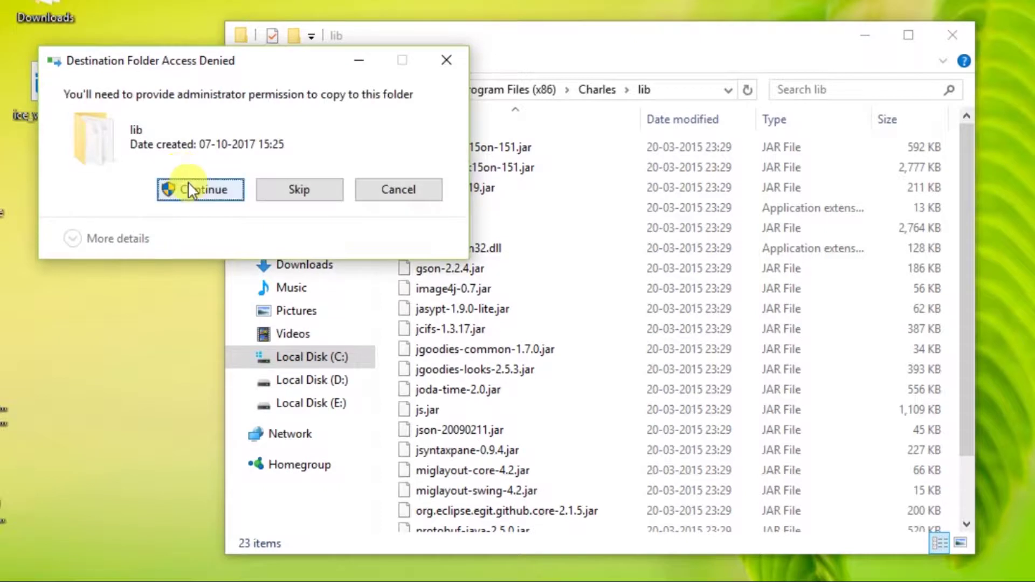
click(197, 196)
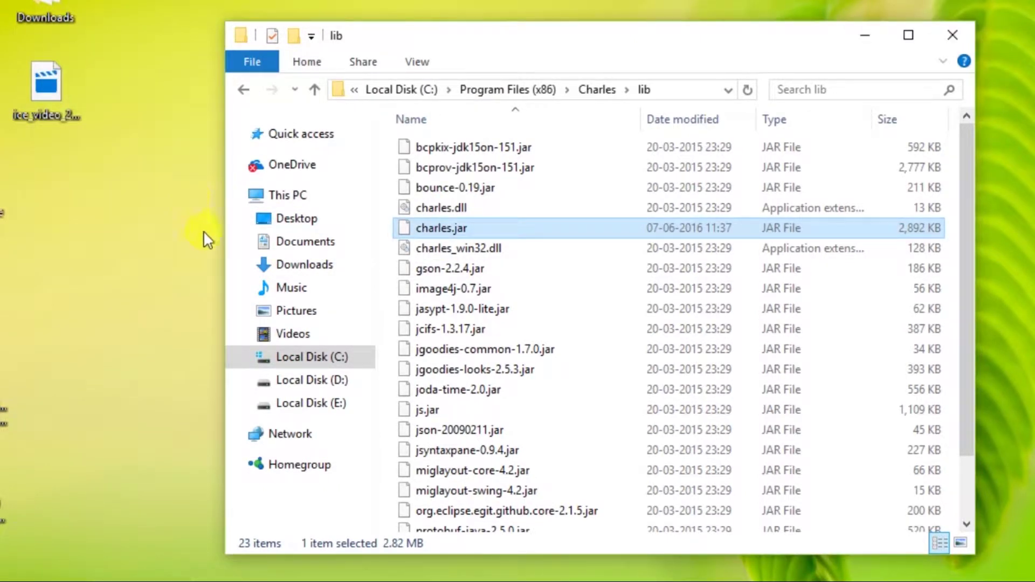
click(942, 44)
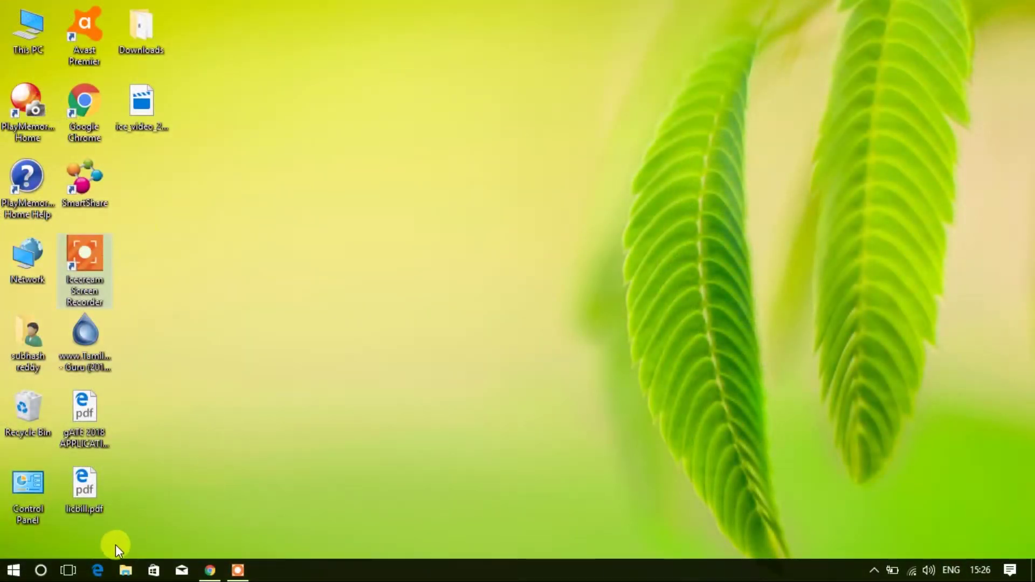
Launch Charles and open its registration dialog
click(11, 569)
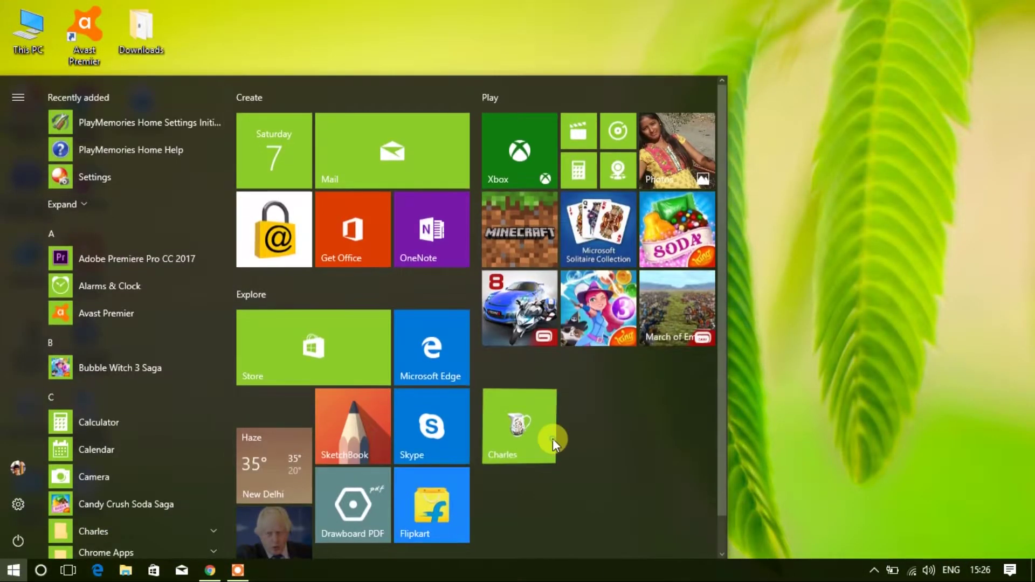
click(552, 439)
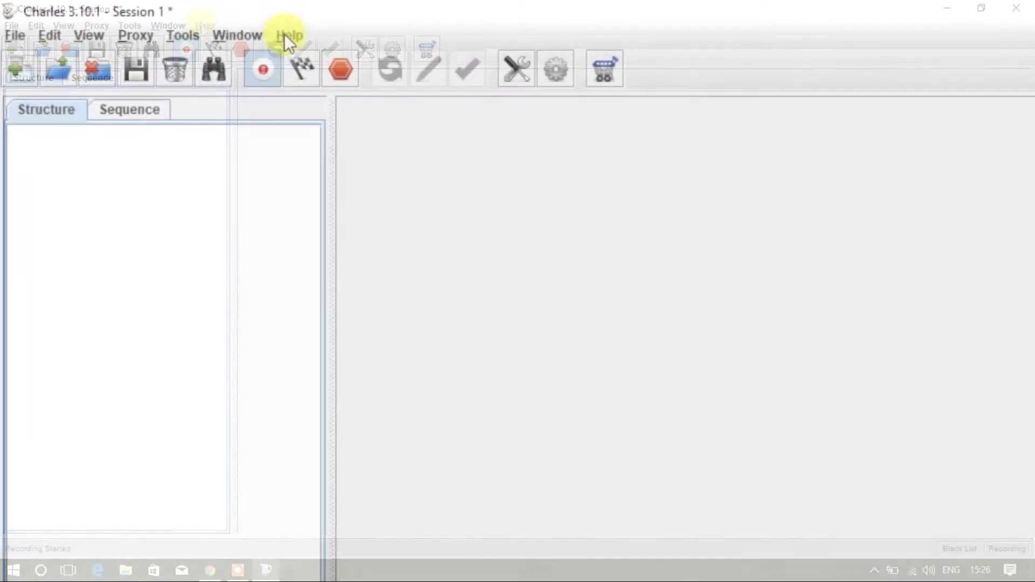
click(204, 25)
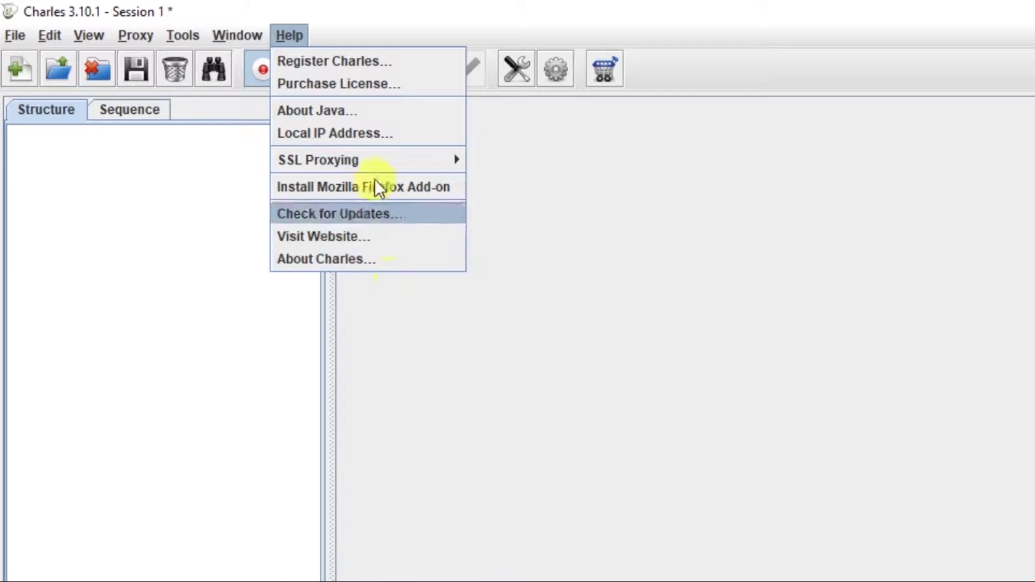
click(338, 54)
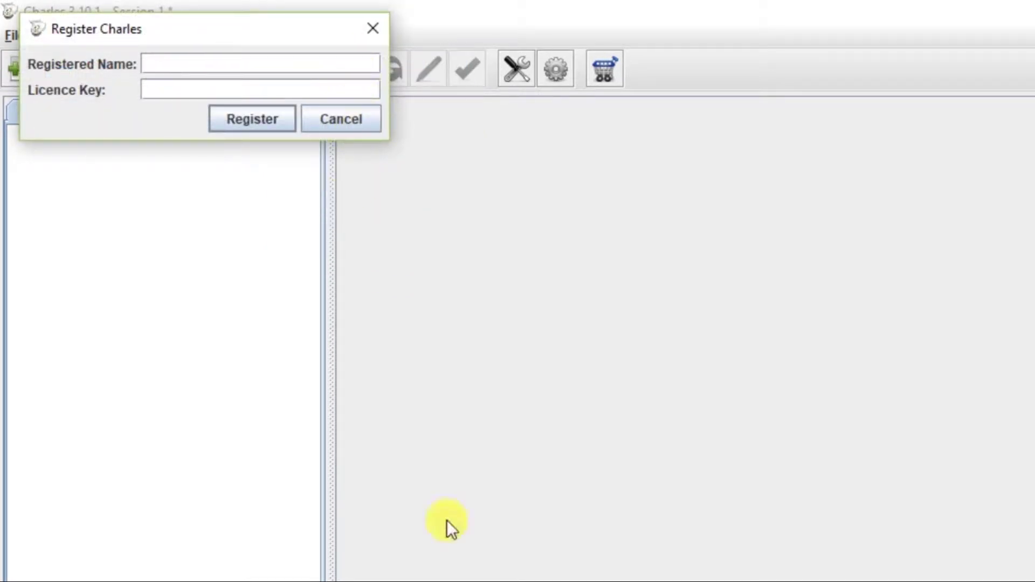
Switch to File Explorer and open Instructions.txt from the Downloads folder on the Desktop
key(alt+Tab)
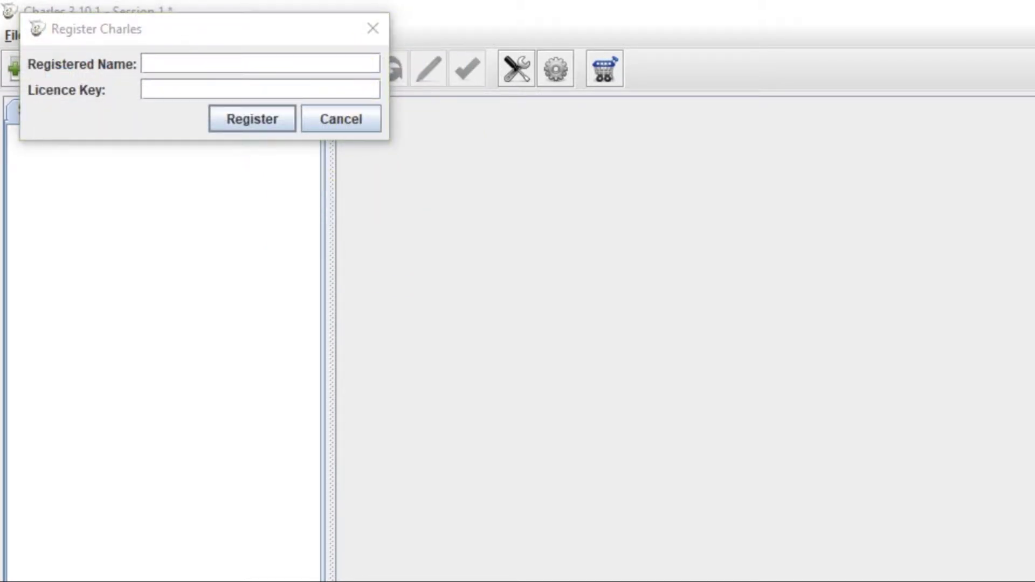
key(super+e)
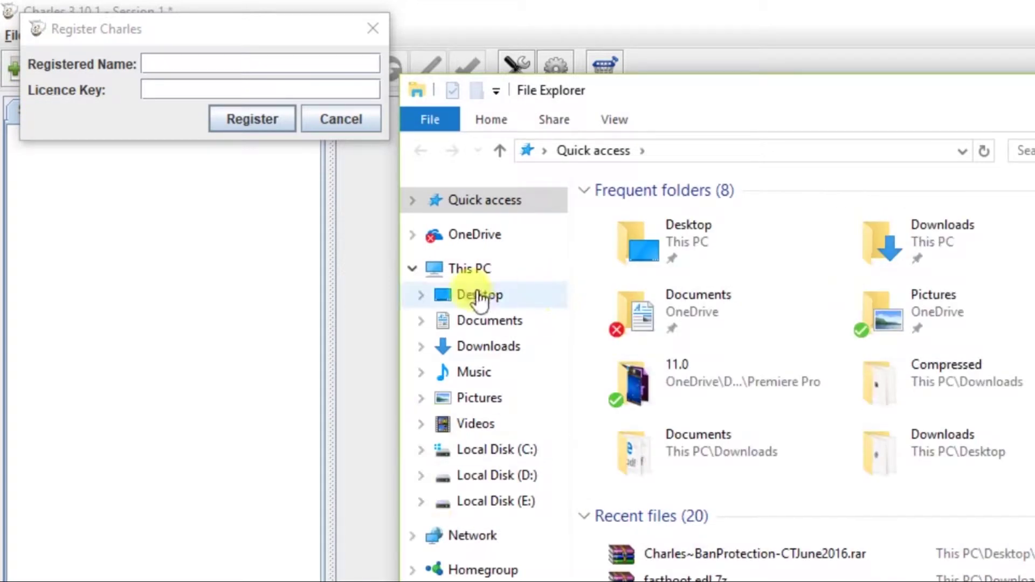
click(475, 295)
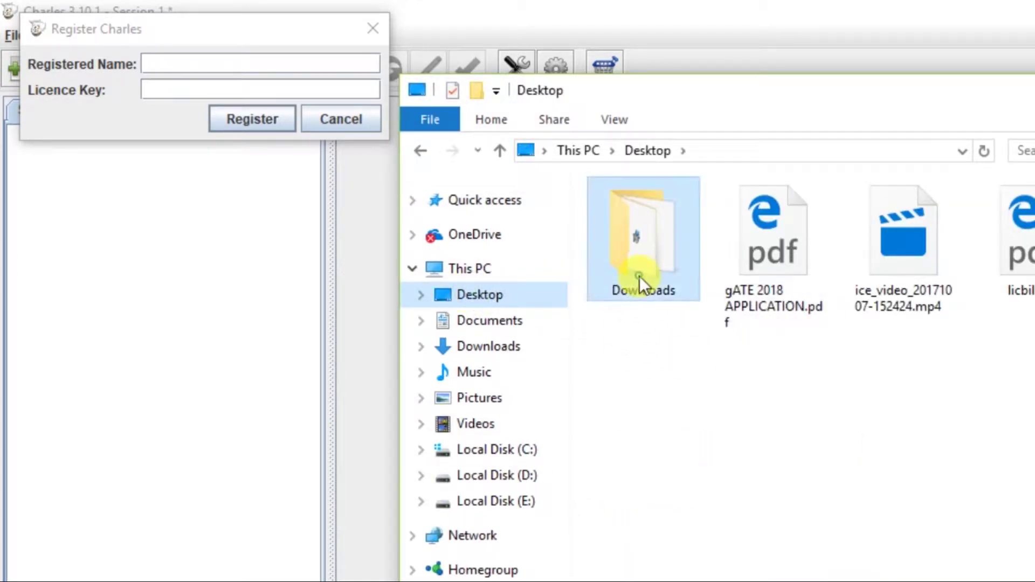
double_click(639, 276)
double_click(661, 330)
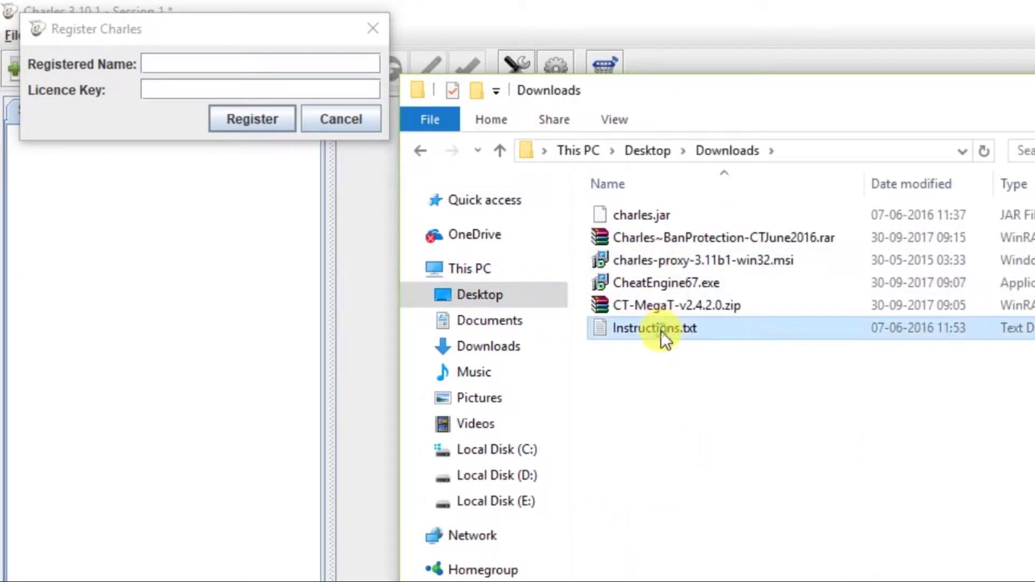
Copy the registered name from Instructions.txt into the Registered Name field of the Charles registration dialog
drag(541, 390, 704, 402)
right_click(648, 393)
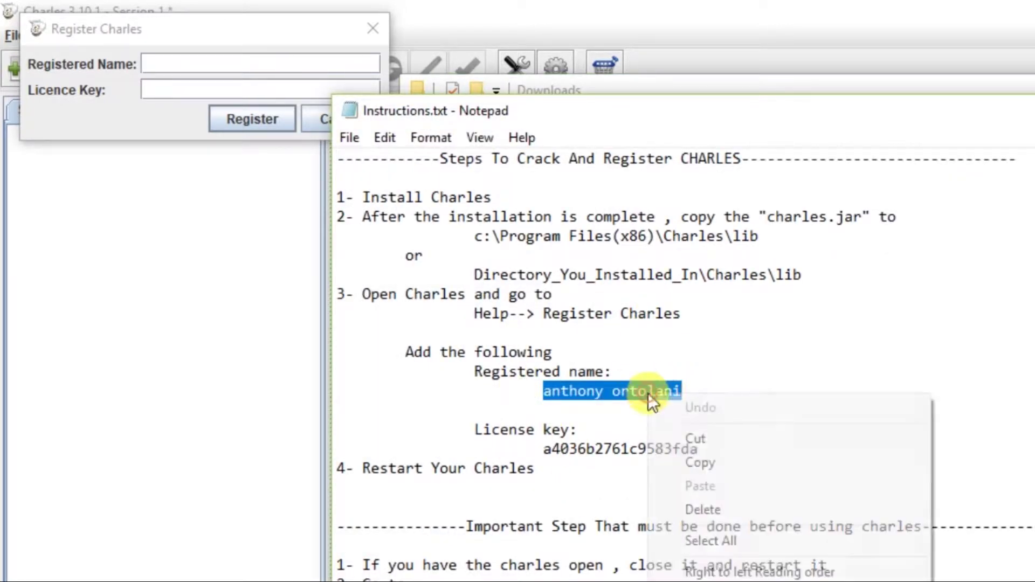
click(692, 465)
click(224, 63)
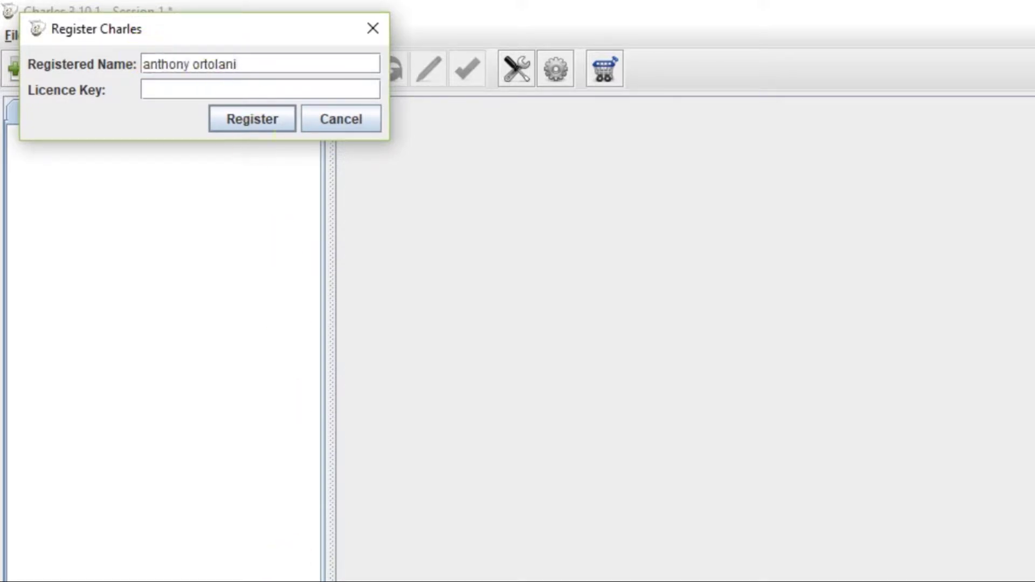
Copy the licence key from Instructions.txt into the Licence Key field, submit the registration and let Charles close
key(alt+Tab)
drag(536, 446, 717, 443)
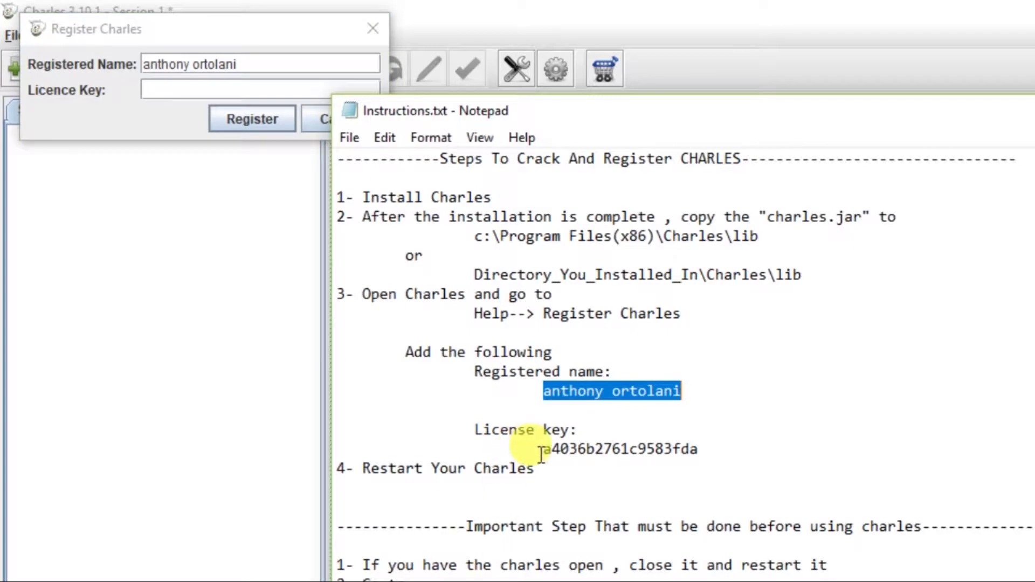
right_click(434, 317)
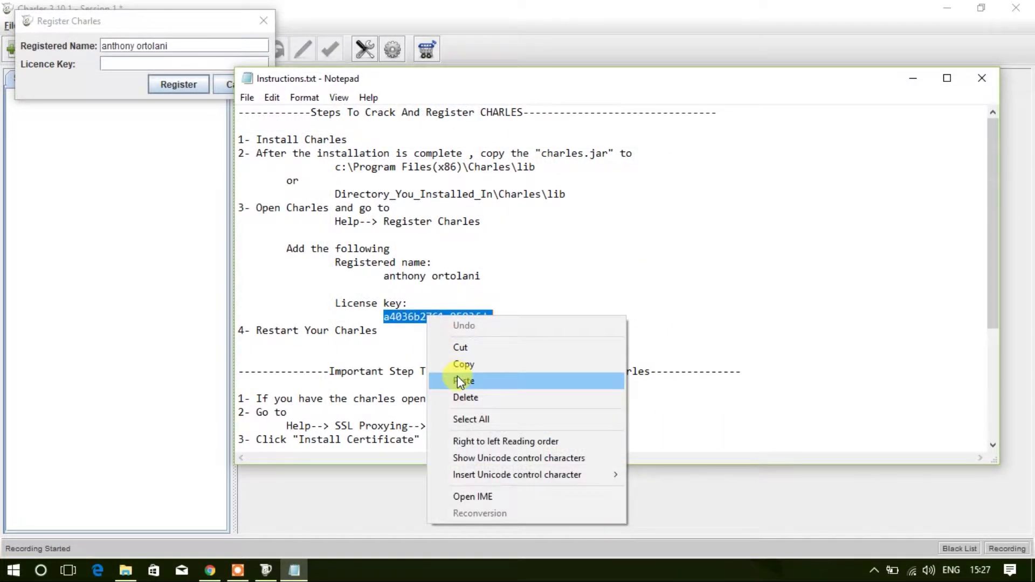
click(457, 365)
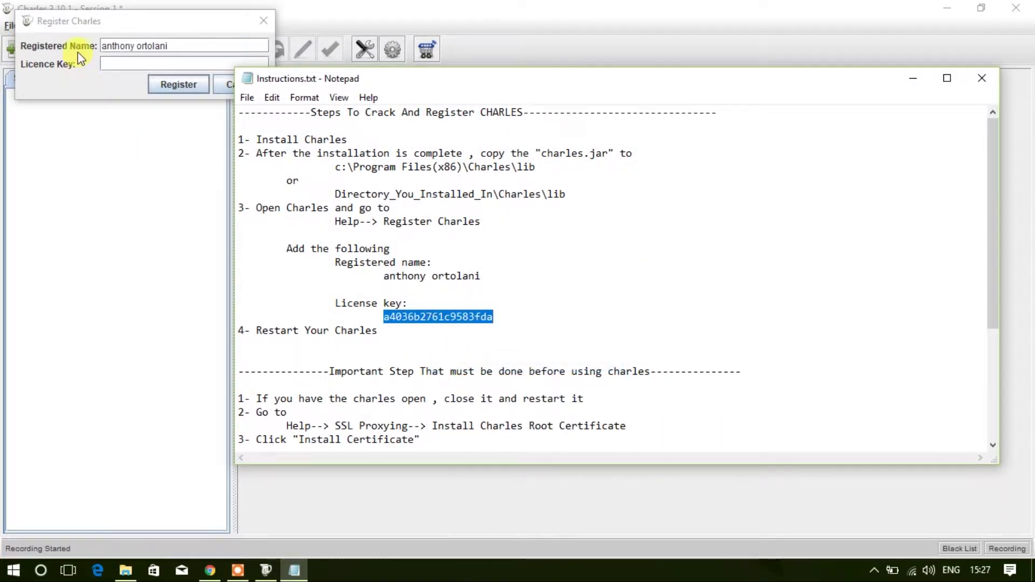
click(111, 65)
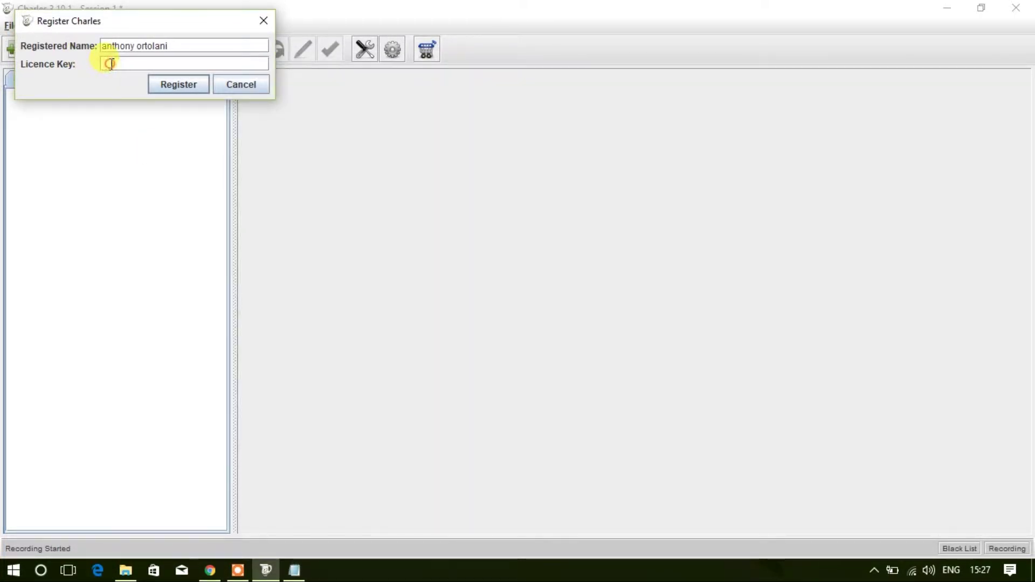
key(ctrl+v)
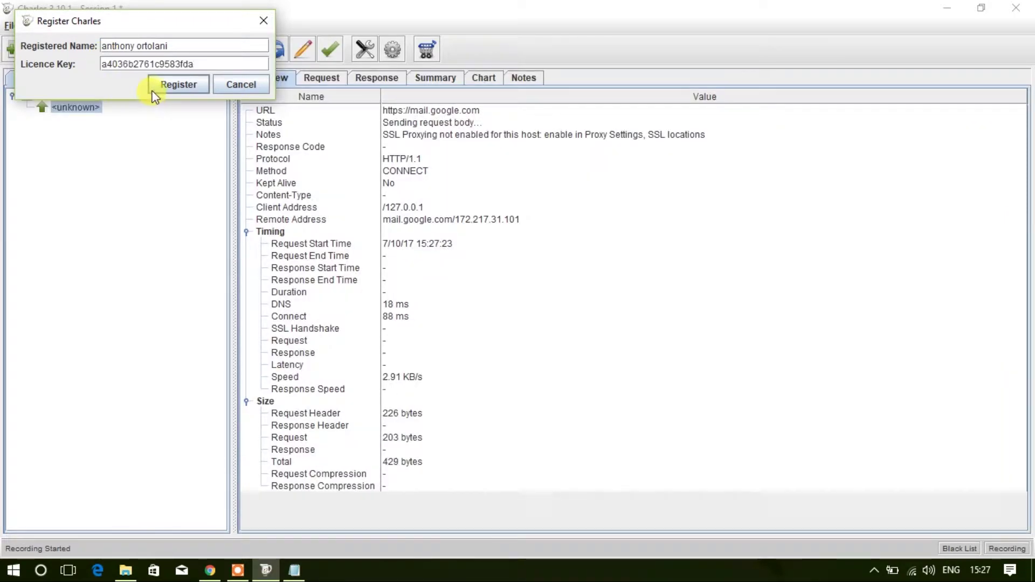
click(153, 85)
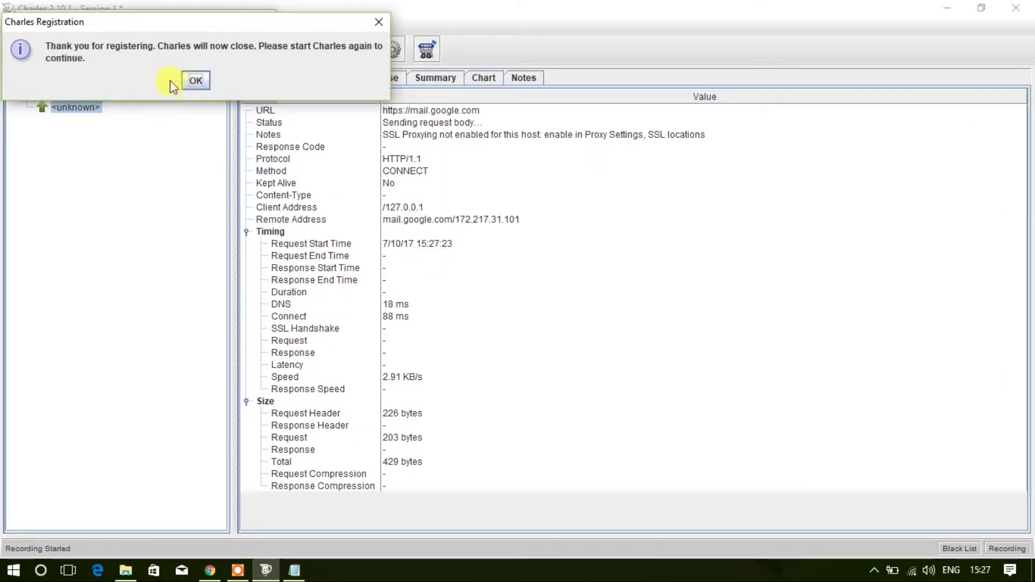
click(195, 81)
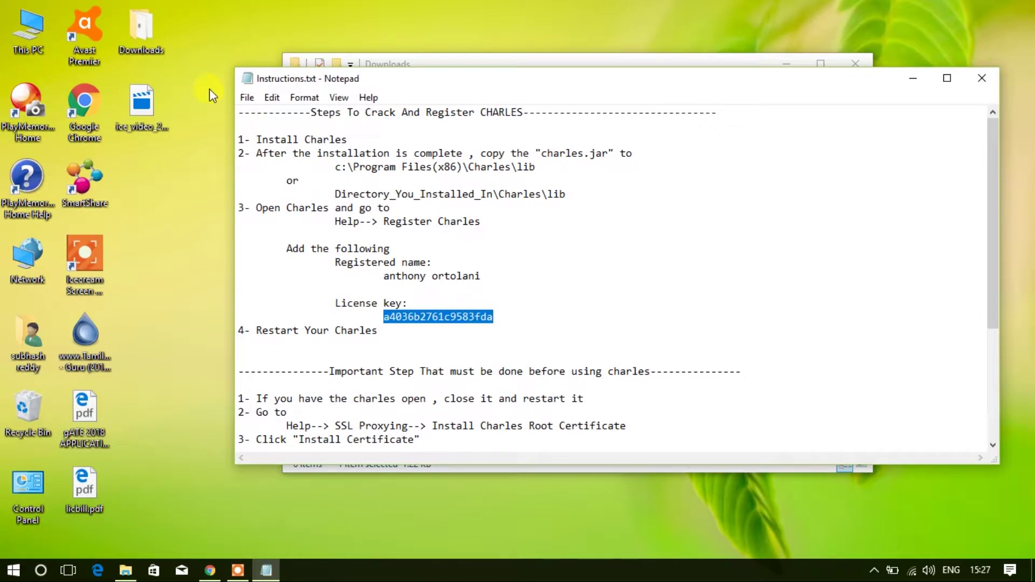
Close Instructions.txt and start Charles again
click(982, 86)
click(668, 330)
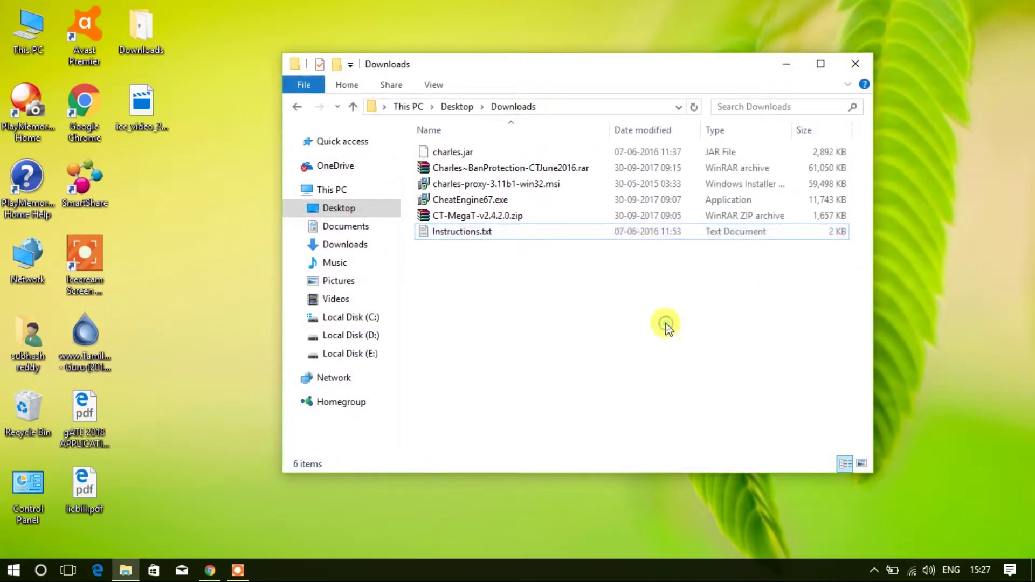
click(13, 571)
drag(150, 533, 522, 432)
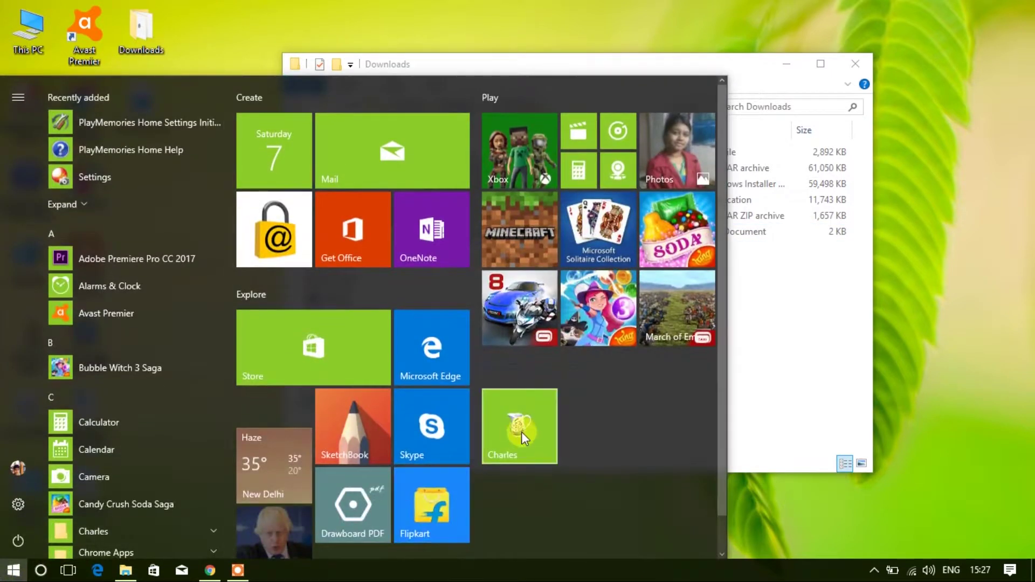
click(523, 431)
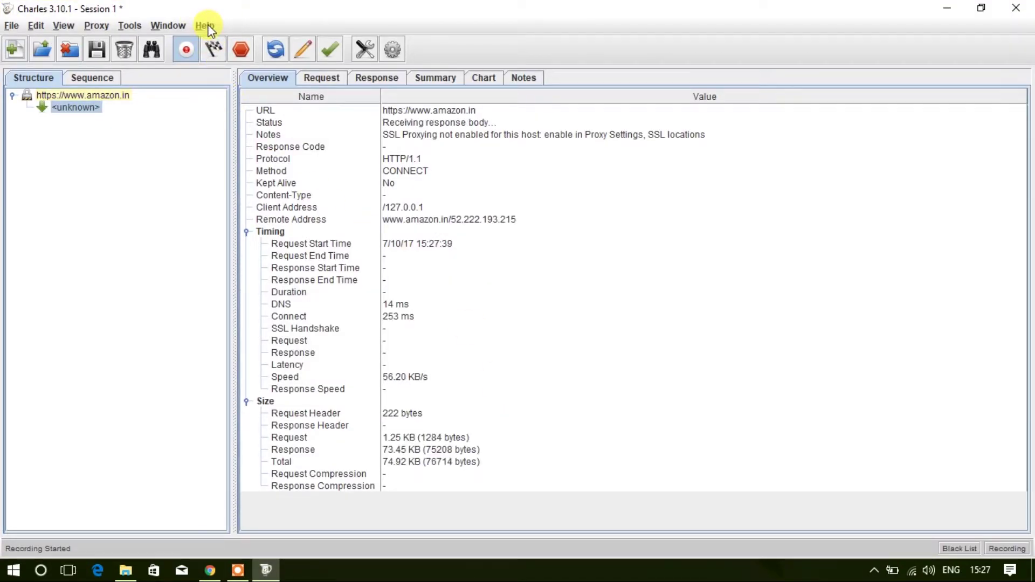
Open the Charles root certificate for installation and set the import's store location to Current User
click(205, 25)
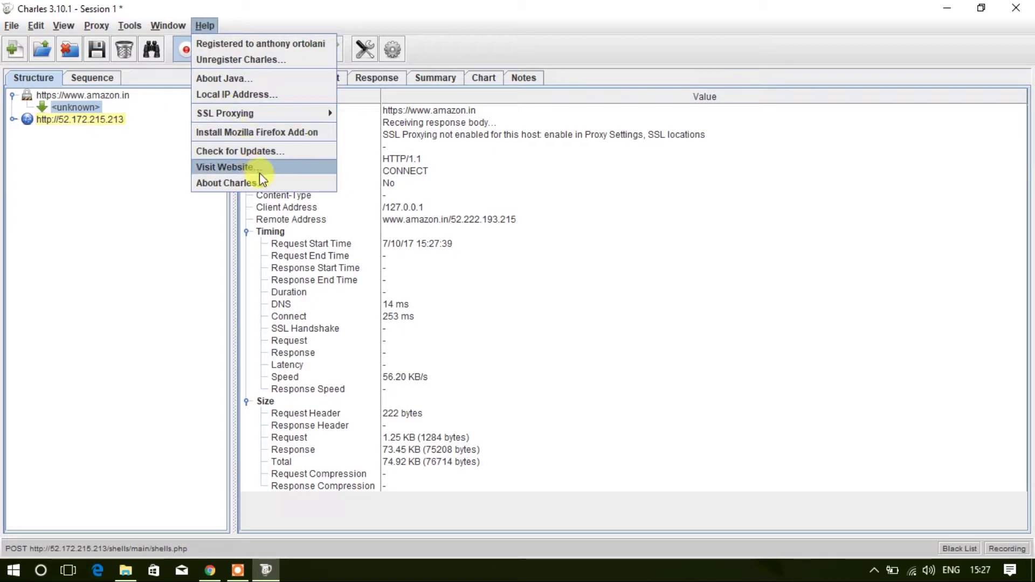
mouse_move(319, 112)
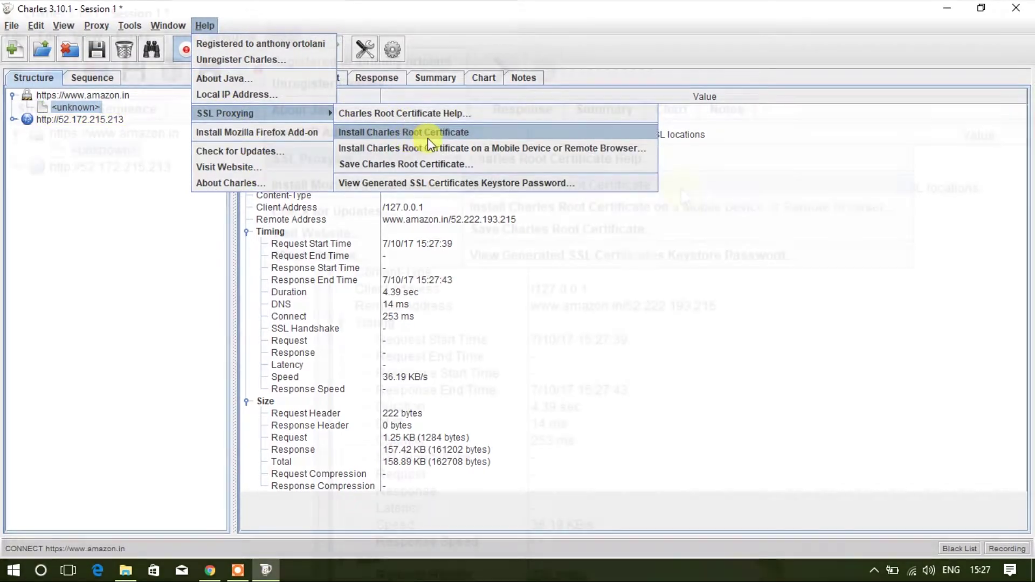
click(491, 133)
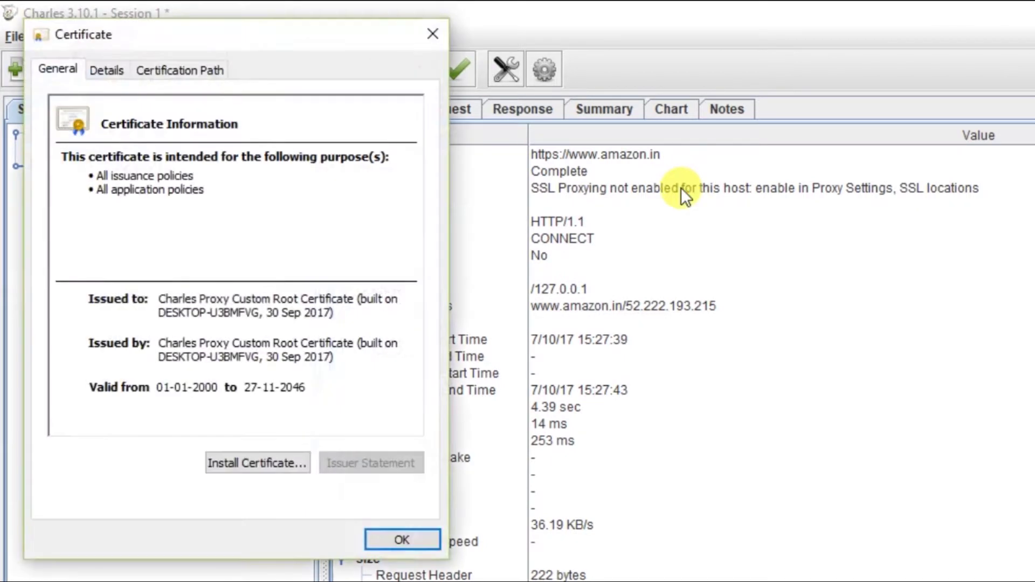
click(269, 463)
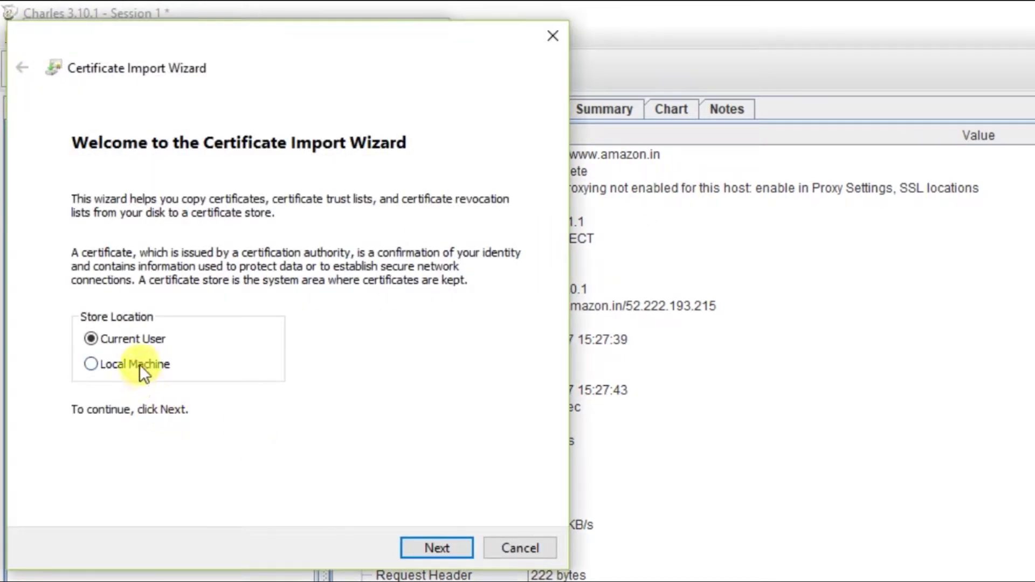
click(438, 540)
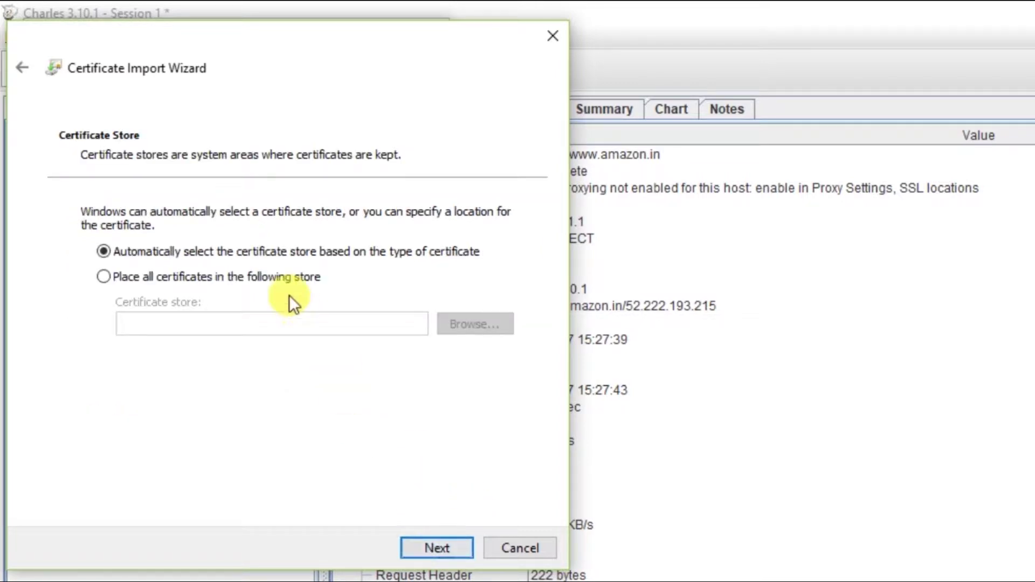
Place the certificate in the Trusted Root Certification Authorities store, finish the import and close the certificate window
click(273, 277)
click(486, 326)
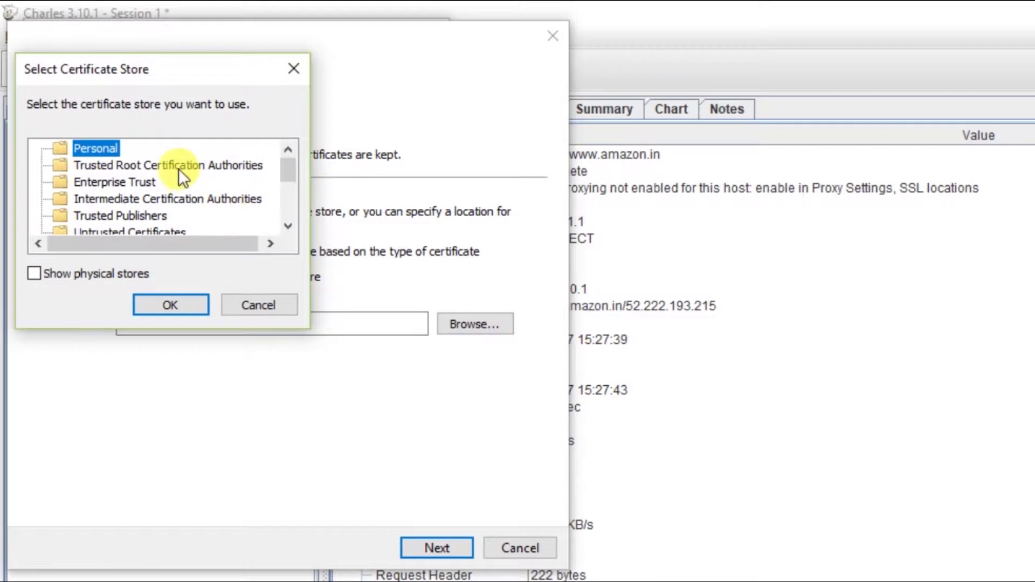
click(179, 167)
click(191, 305)
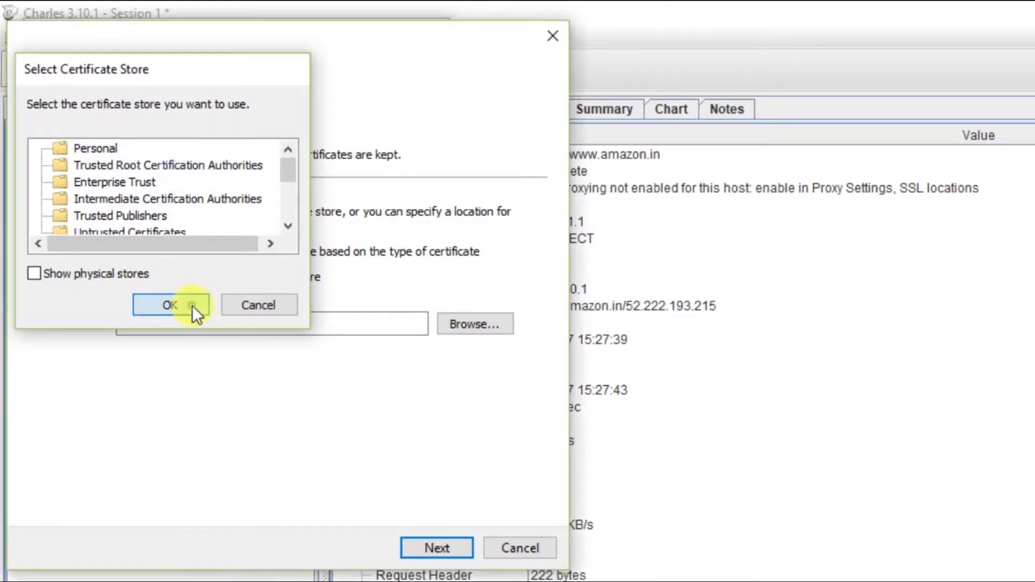
click(430, 548)
click(429, 548)
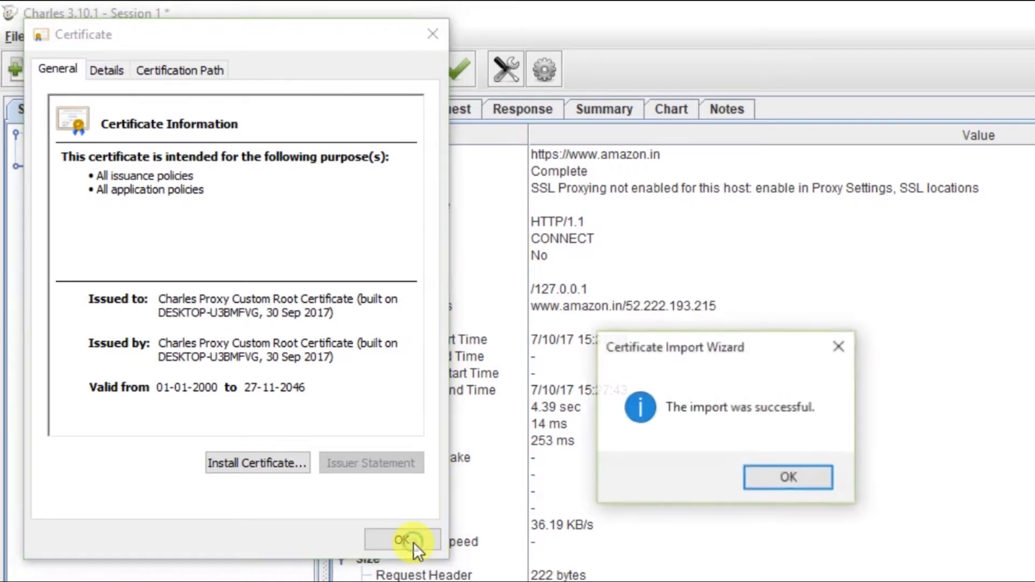
click(784, 477)
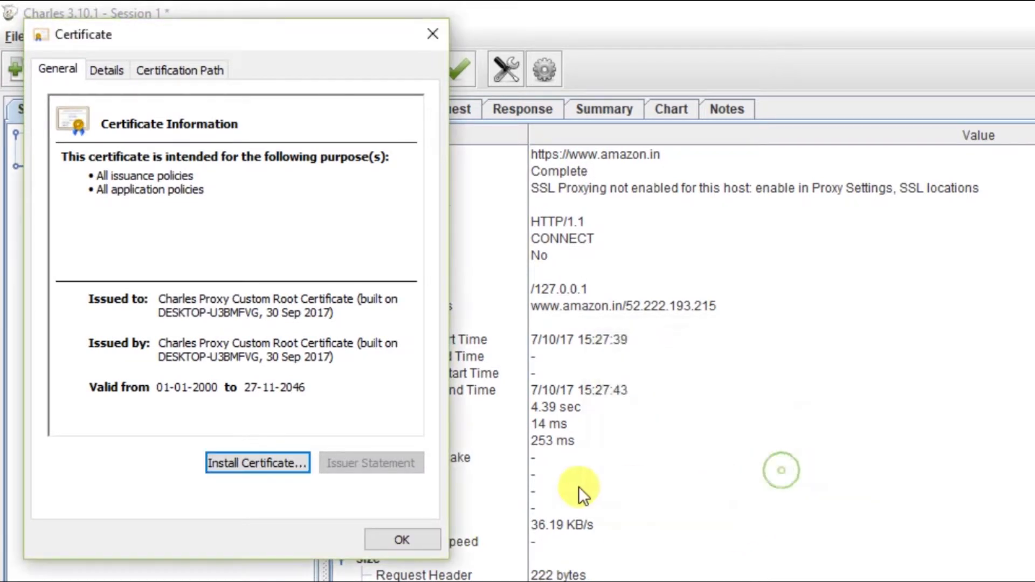
click(399, 538)
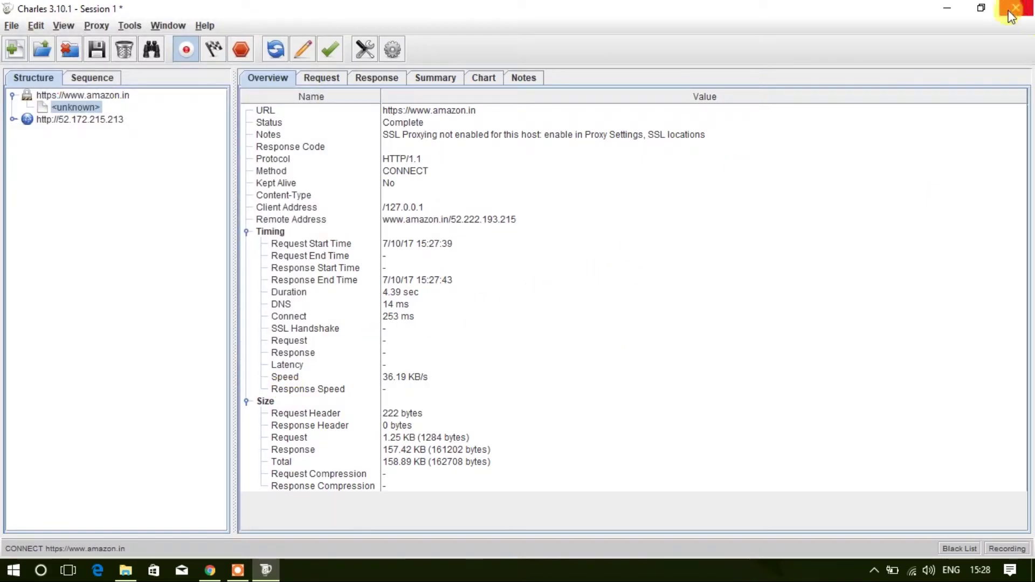
Minimize Charles and run CheatEngine67.exe from the Downloads folder on the Desktop
click(946, 13)
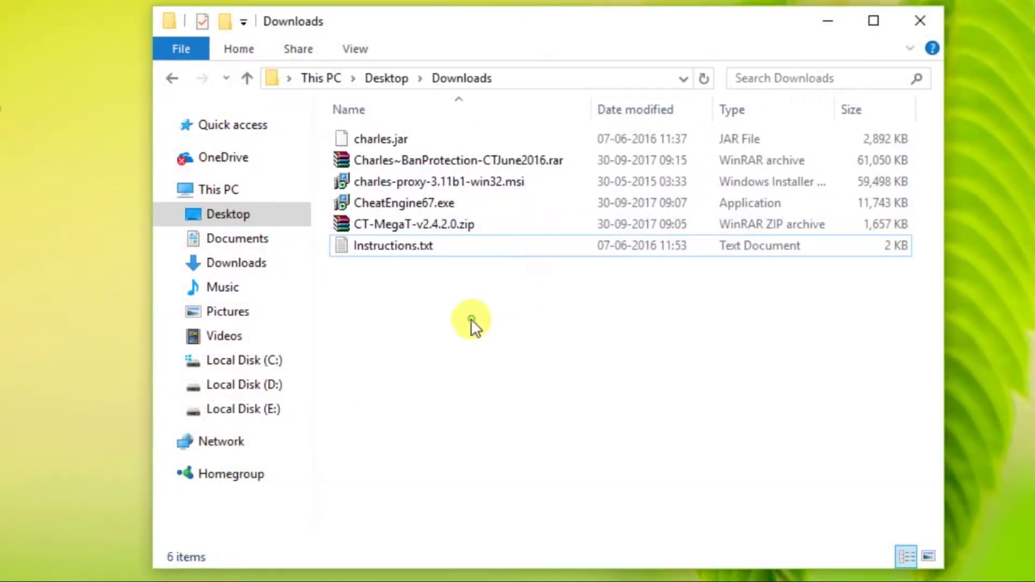
click(389, 204)
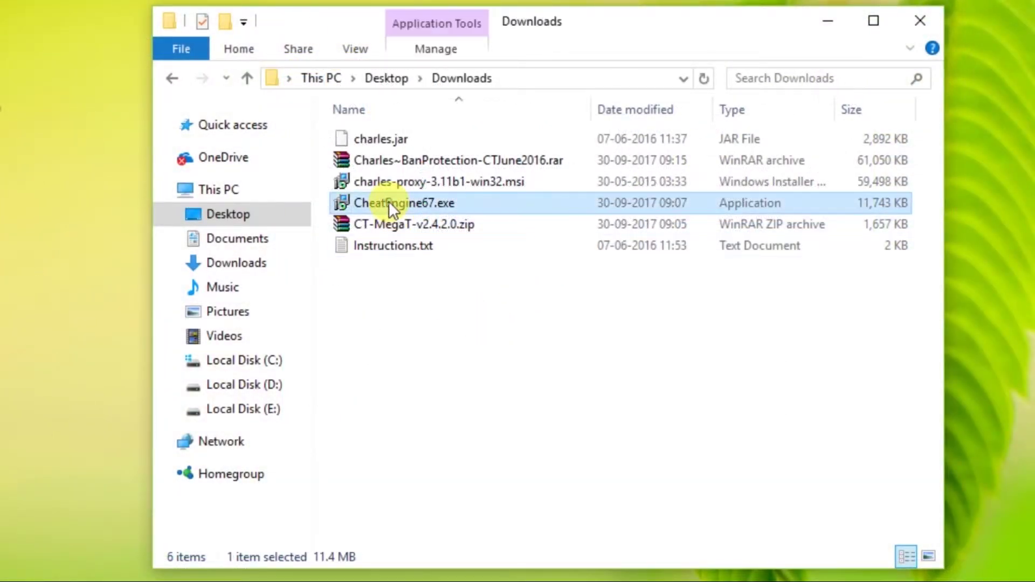
double_click(389, 202)
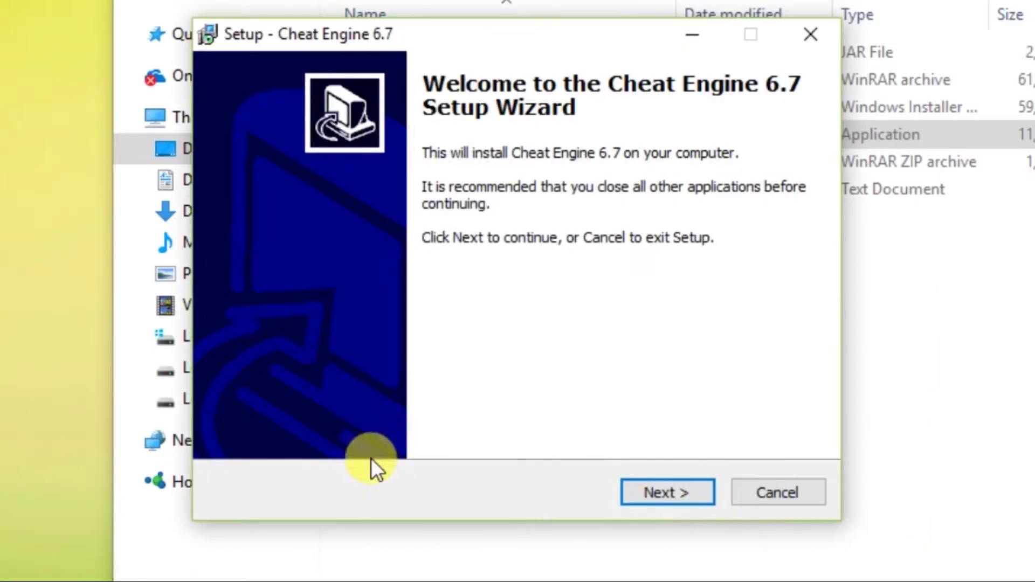
Install Cheat Engine 6.7 to C:\Program Files (x86)\Cheat Engine 6.7 with the Start Menu folder Cheat Engine 6.7 and a desktop icon
click(586, 483)
click(366, 422)
click(673, 494)
click(700, 500)
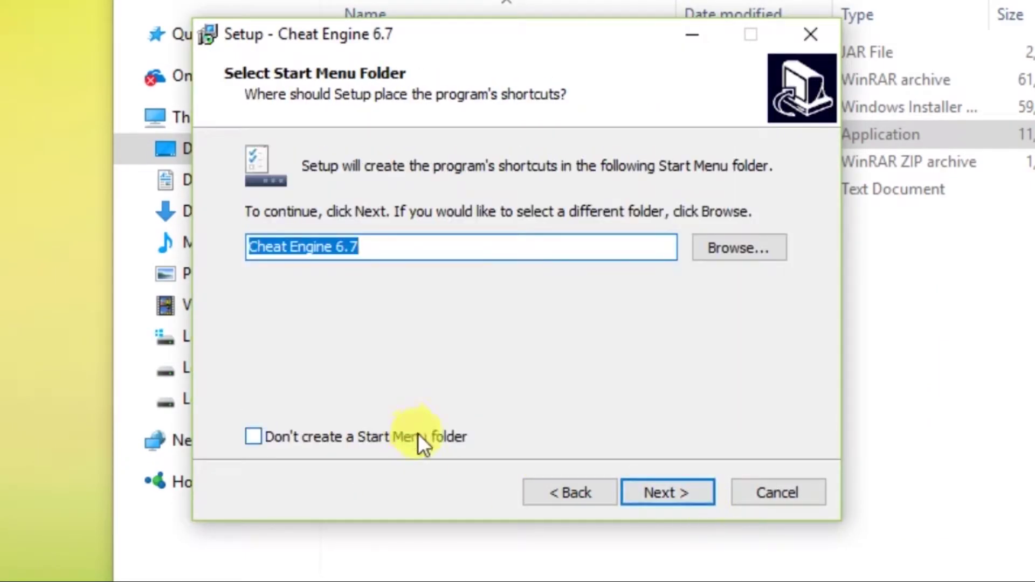
click(692, 491)
click(687, 488)
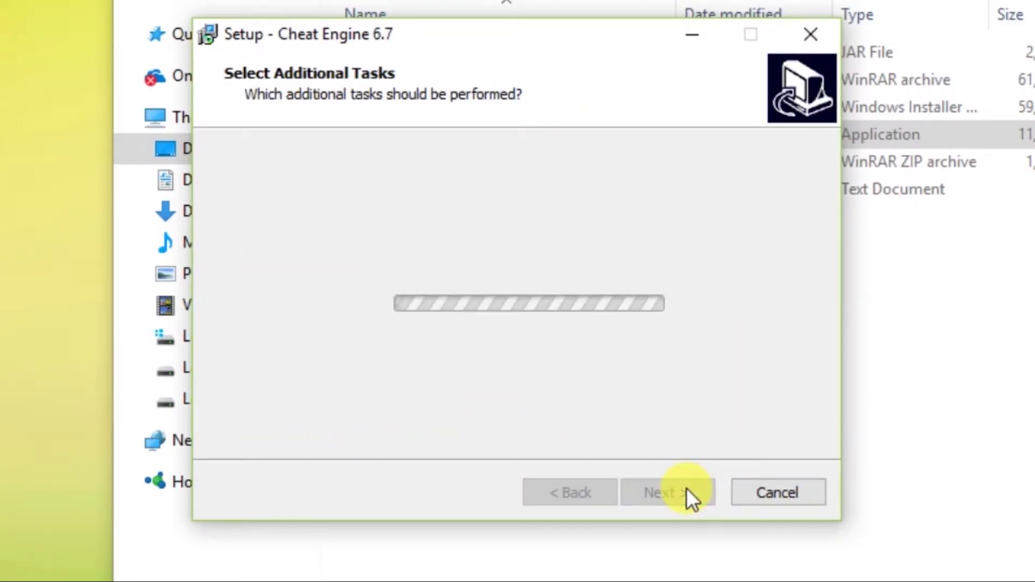
click(305, 389)
click(652, 492)
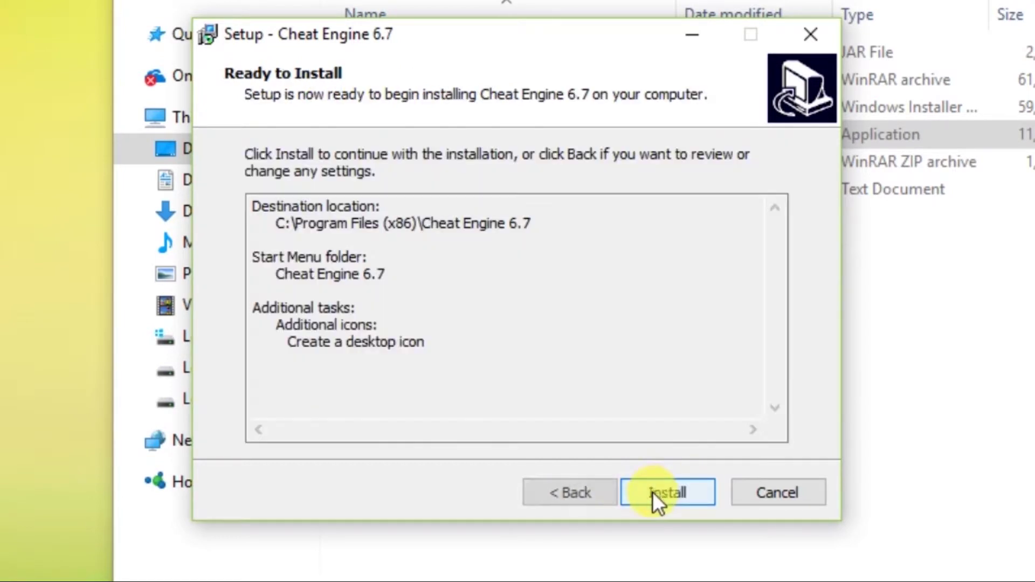
click(673, 500)
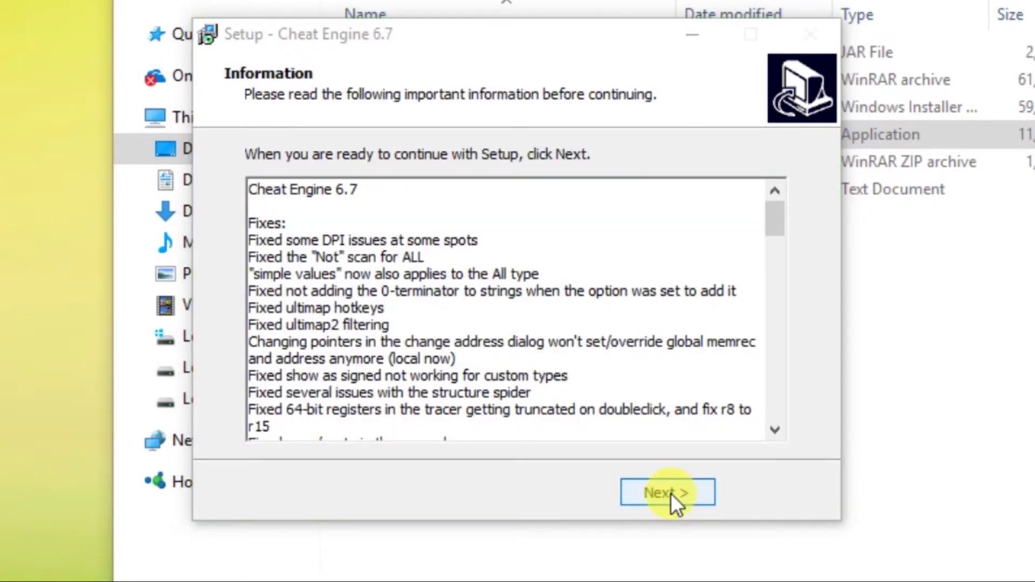
Finish the setup wizard, decline the Cheat Engine tutorial and close Cheat Engine
click(668, 492)
click(668, 492)
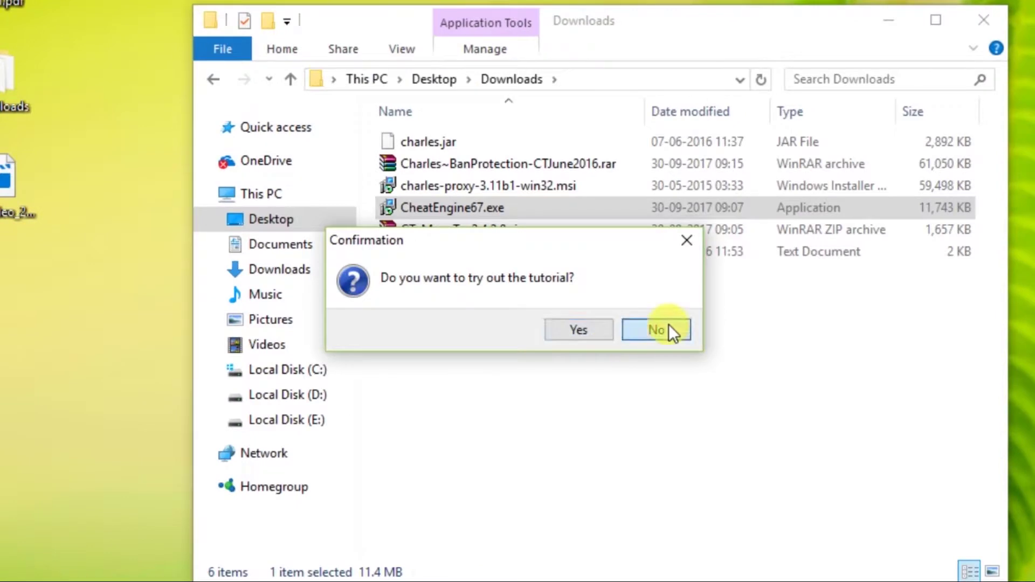
click(624, 286)
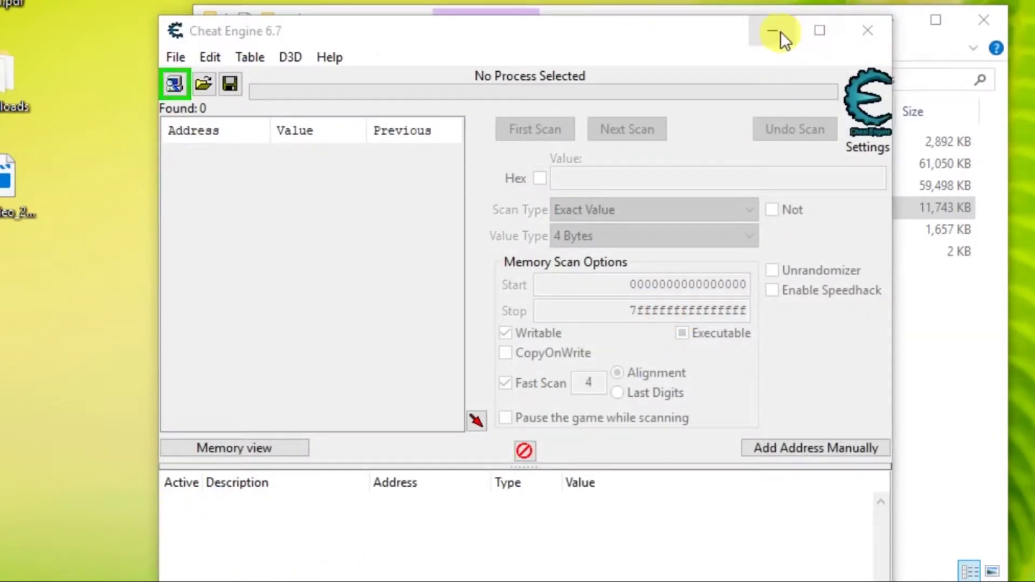
click(881, 28)
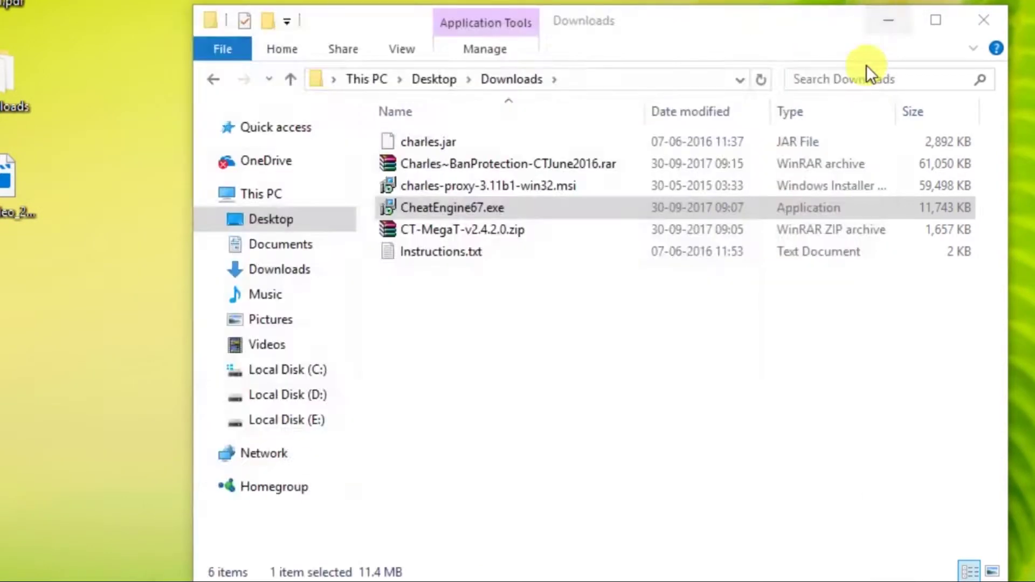
Extract CT-MegaT-v2.4.2.0.zip into the Downloads folder, launch CT-MegaT-v2.4.2.0.exe and minimize File Explorer
right_click(483, 226)
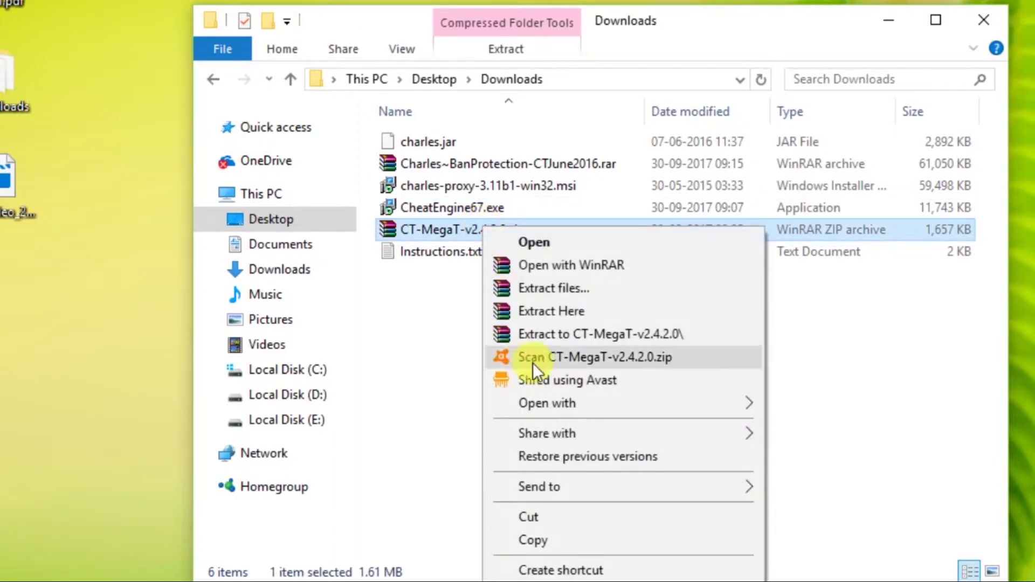
click(541, 311)
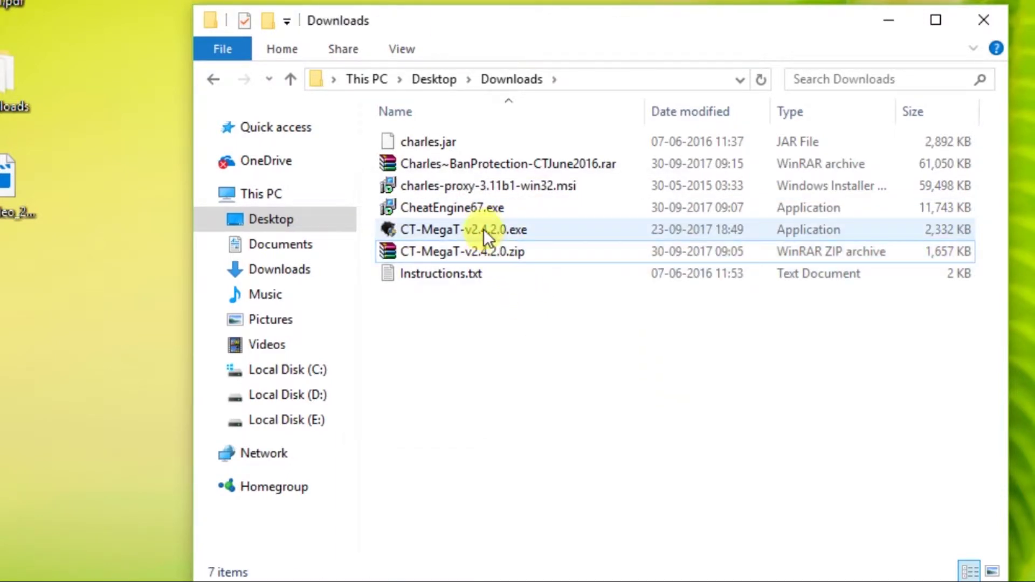
click(484, 228)
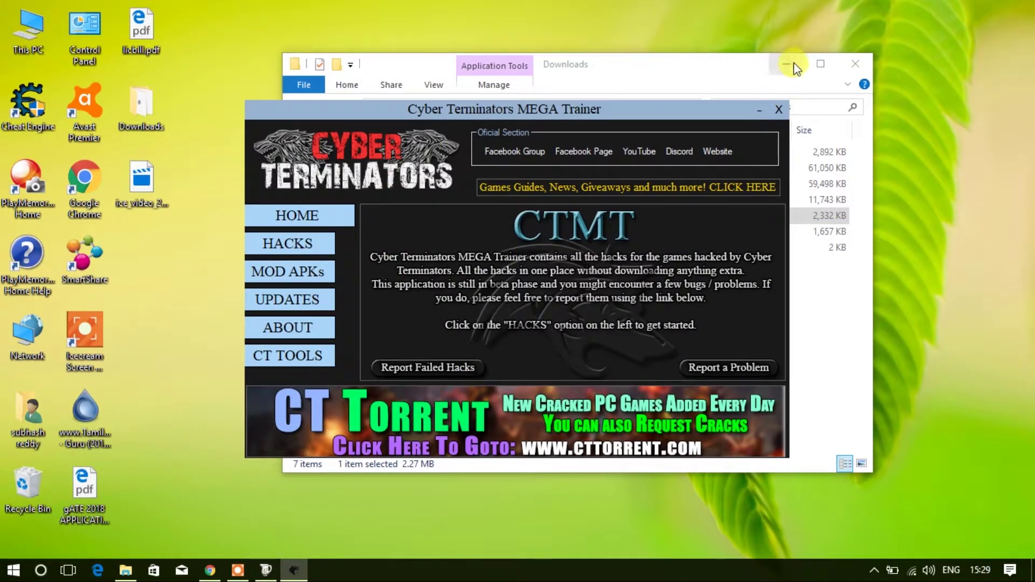
click(790, 64)
Choose 8 Ball Pool among the MEGA Trainer's hacks and load its trainer
drag(555, 115, 683, 43)
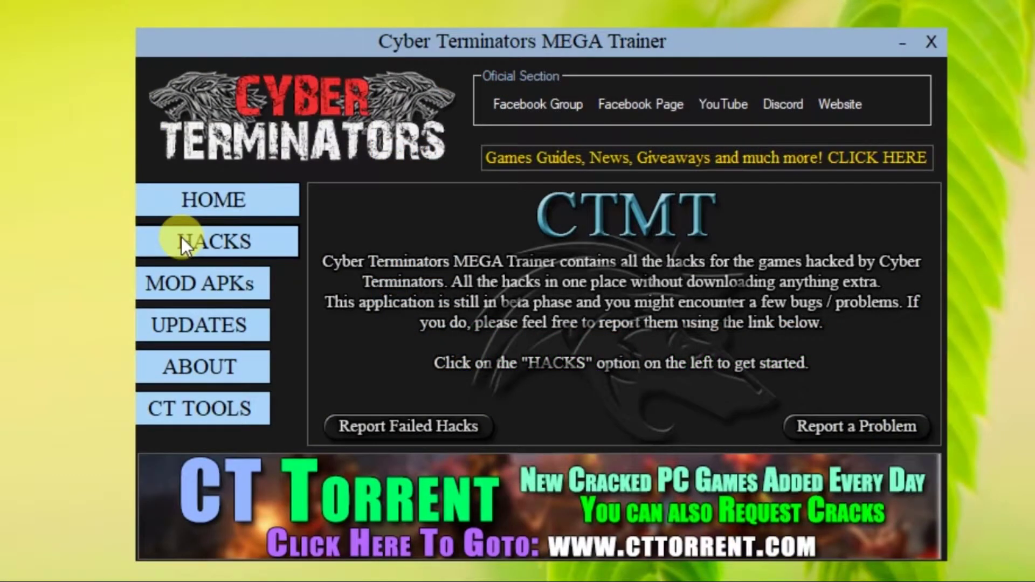
click(181, 241)
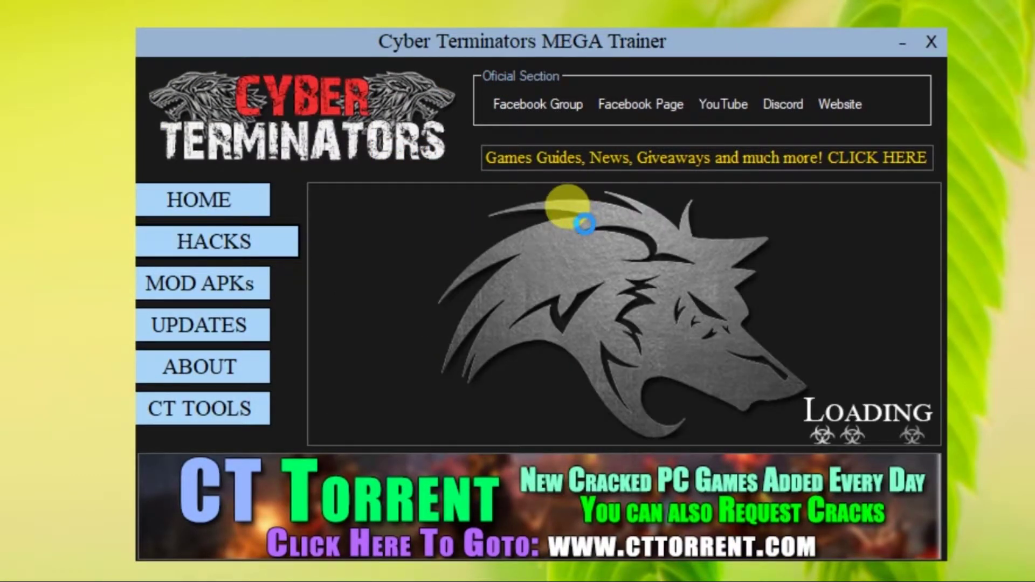
click(707, 236)
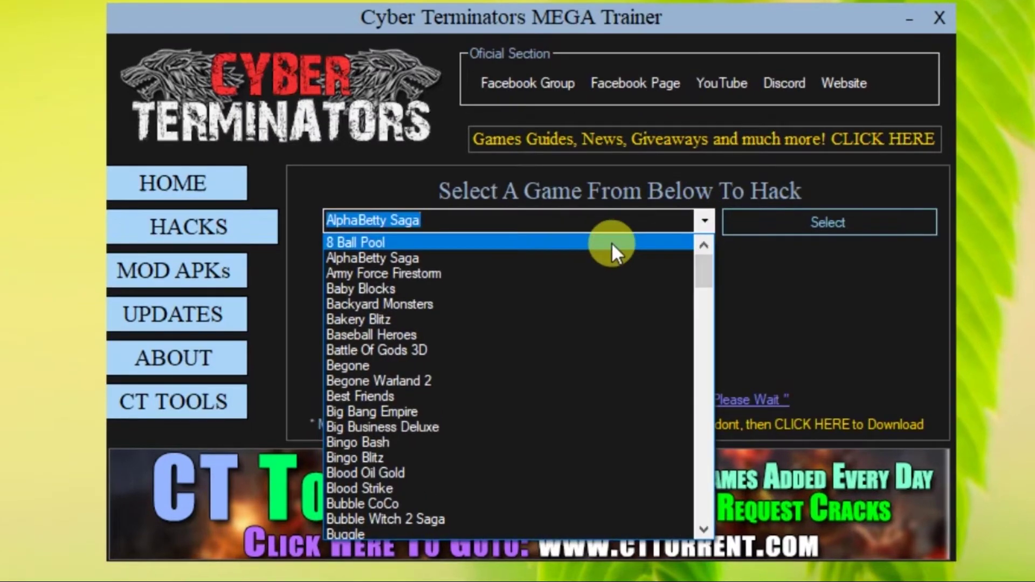
click(611, 241)
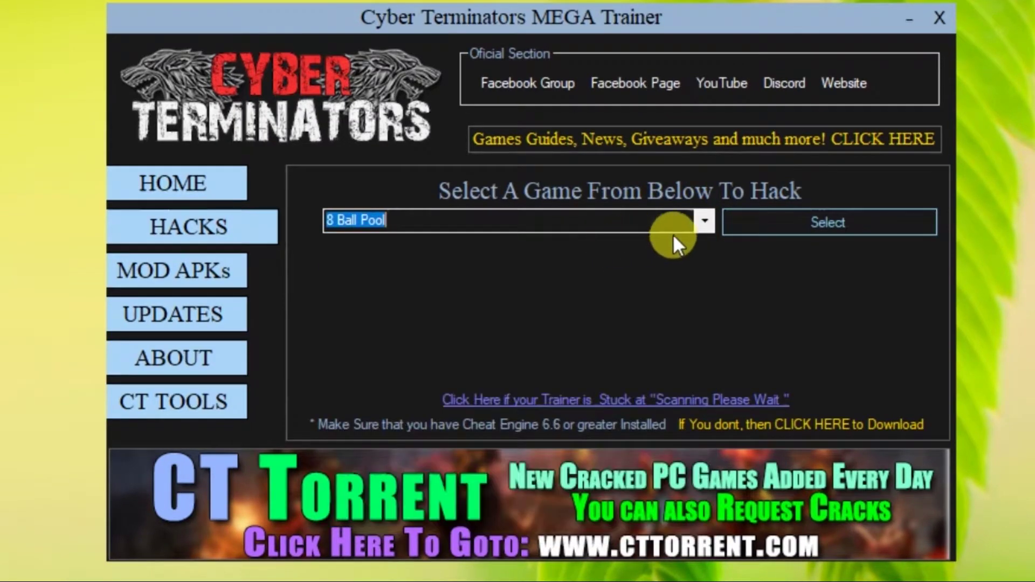
click(770, 220)
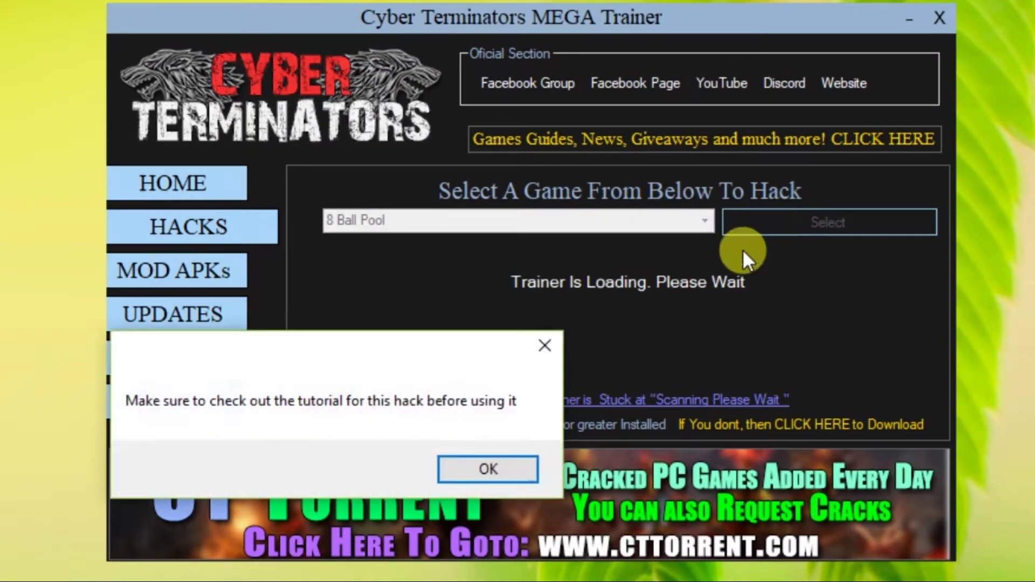
Answer the tutorial prompts and minimize the MEGA Trainer, keeping the 8 Ball Pool trainer window open
click(505, 470)
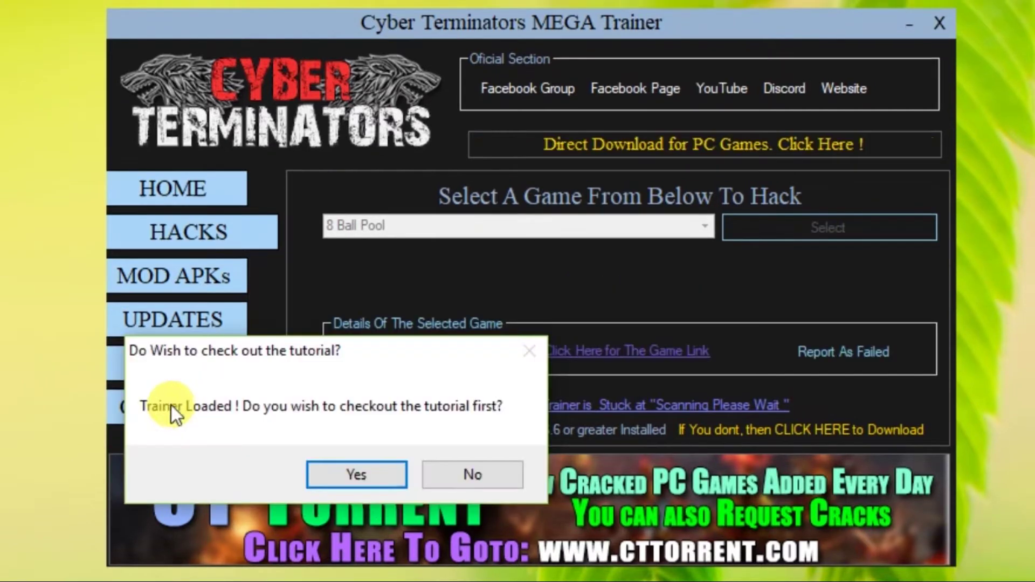
click(382, 474)
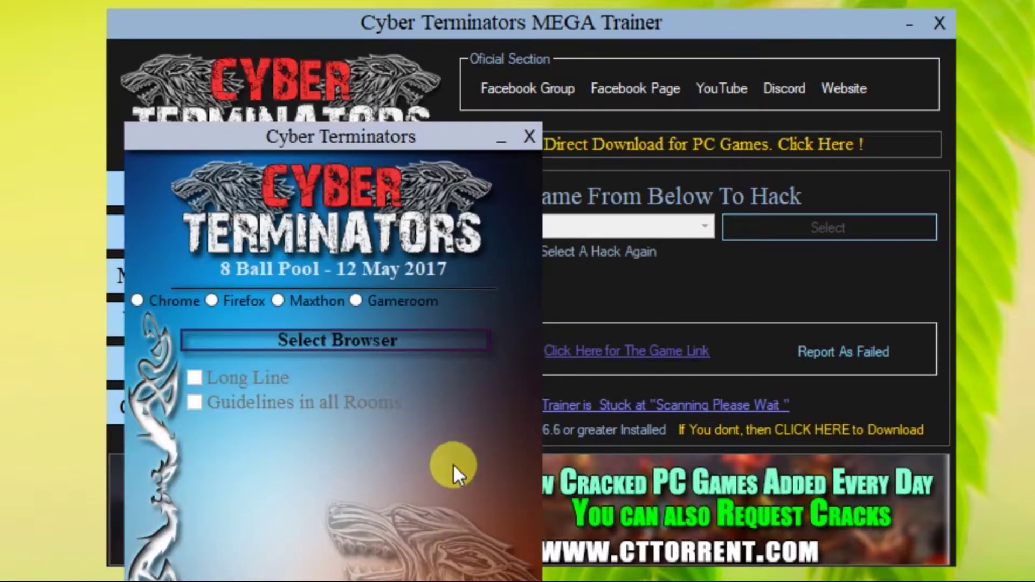
drag(442, 135, 547, 30)
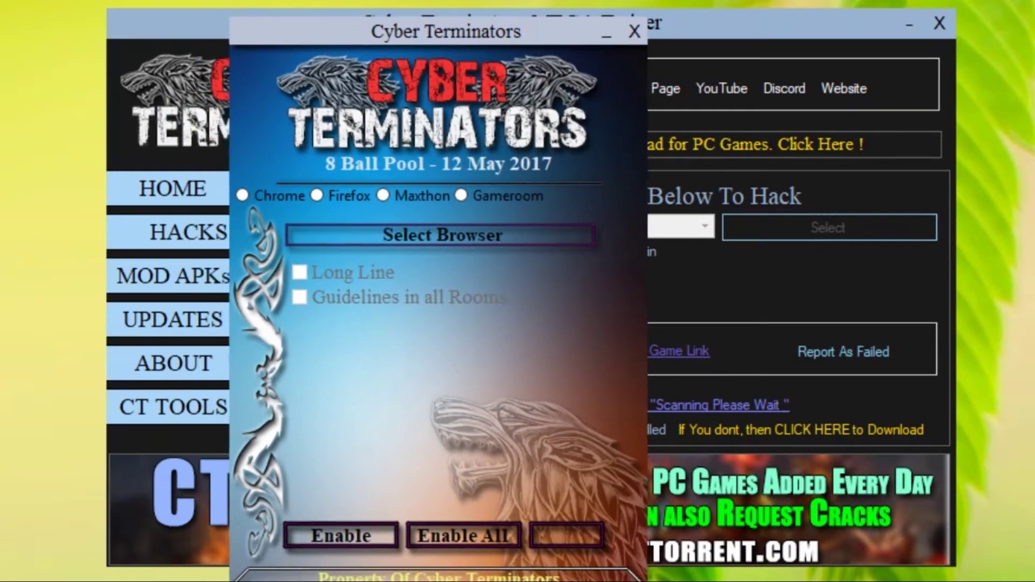
click(903, 25)
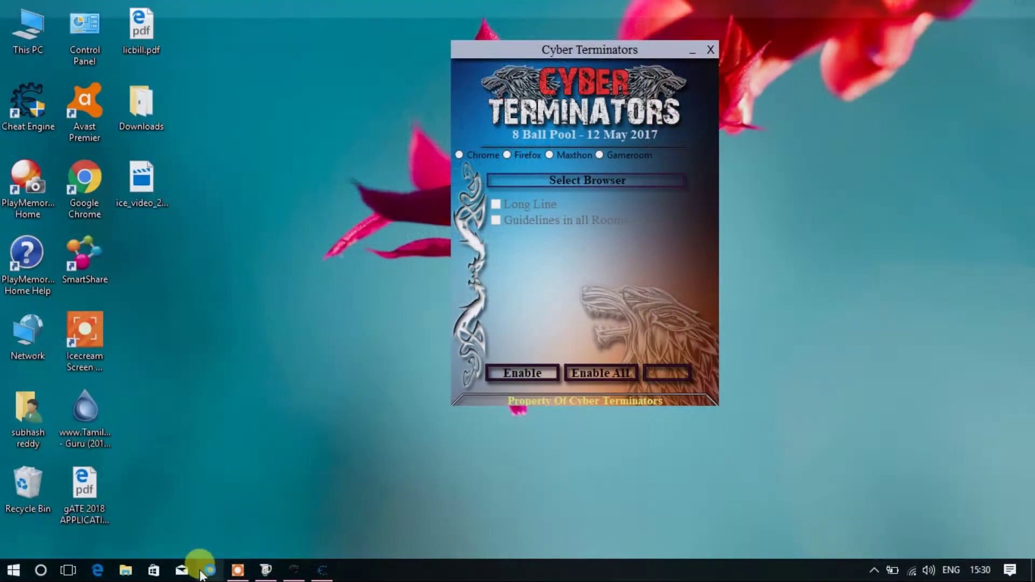
Switch to Google Chrome and open the 8 Ball Pool game from the Miniclip home page
click(202, 572)
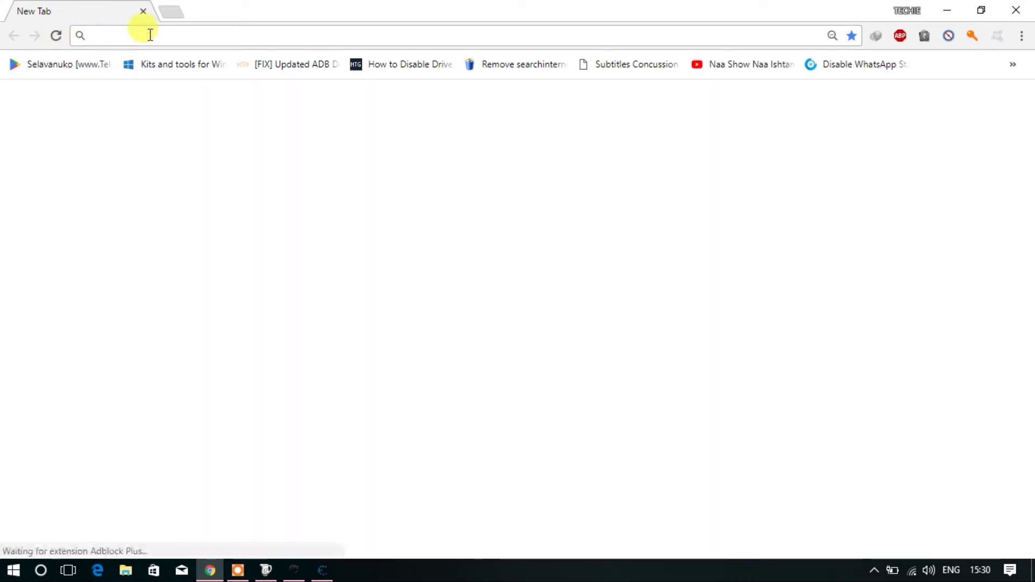
click(457, 485)
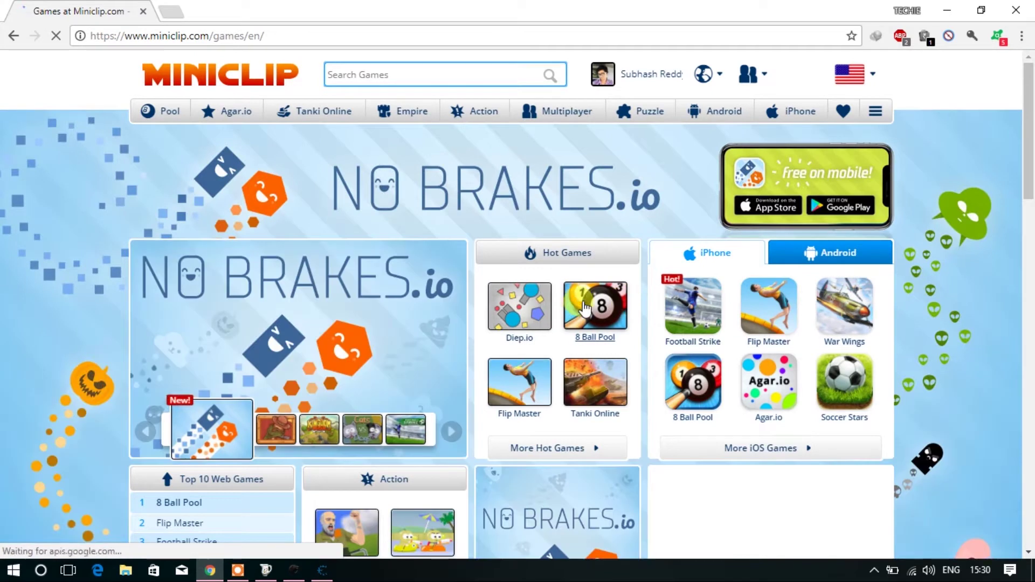
click(584, 308)
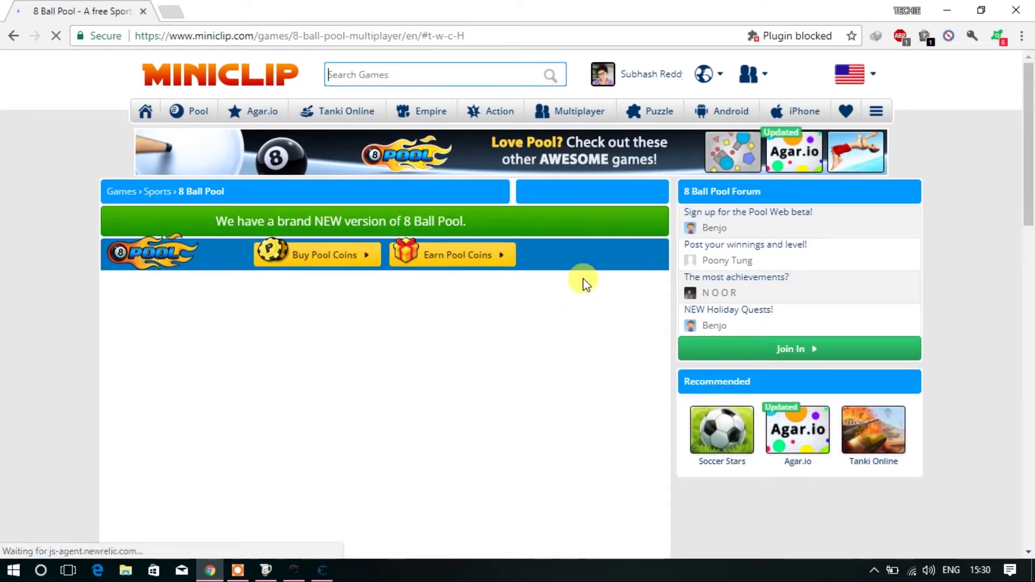
Switch to Charles, close all of its open sessions and start a new recording session
scroll(584, 279, down, 3)
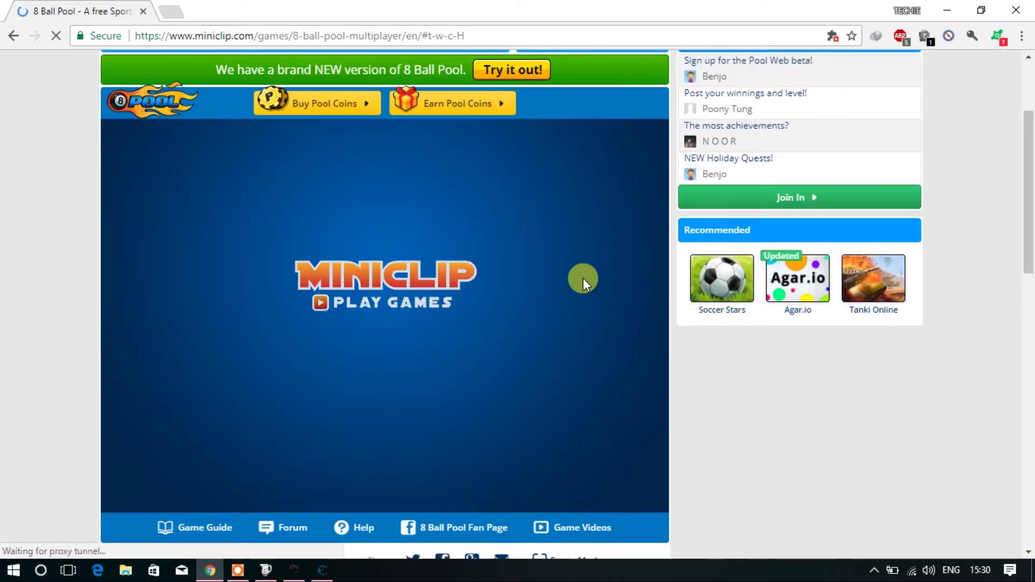
click(267, 572)
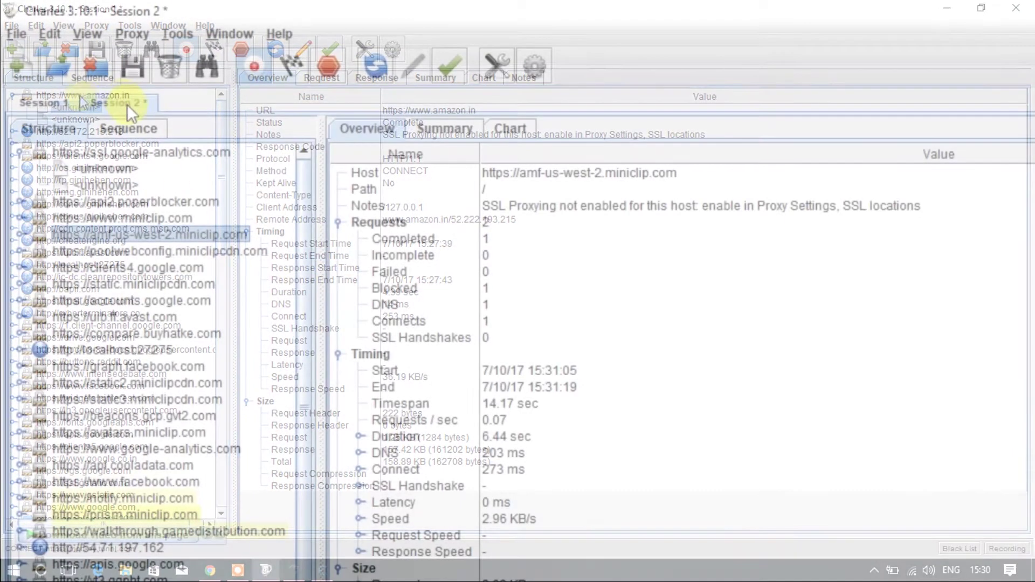
right_click(127, 105)
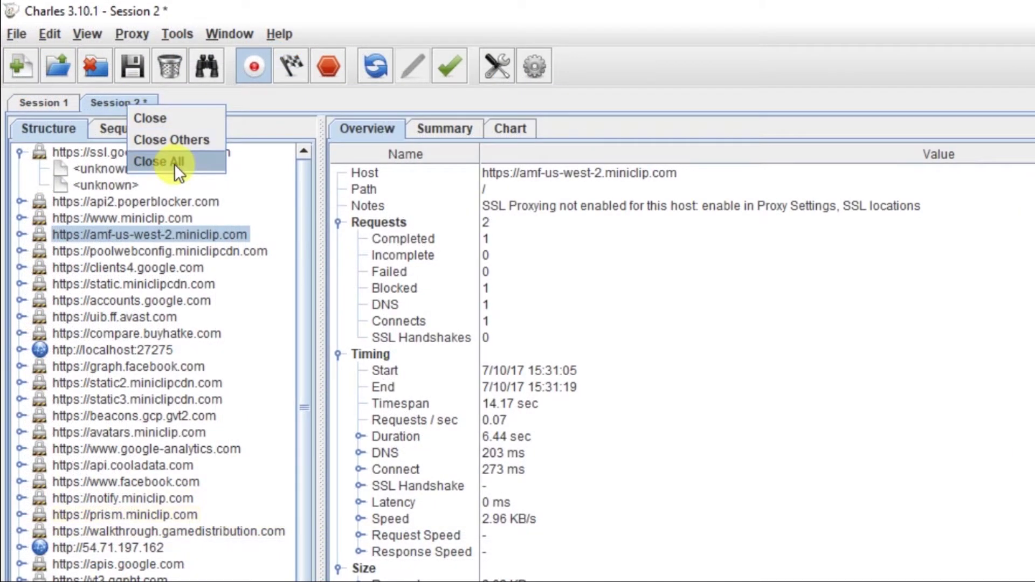
click(173, 163)
click(23, 68)
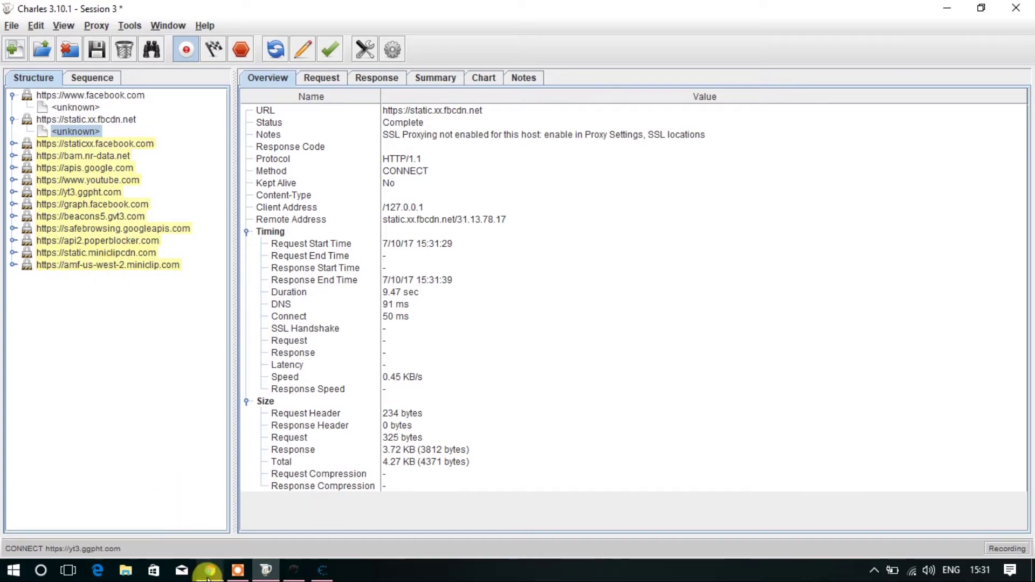
click(210, 570)
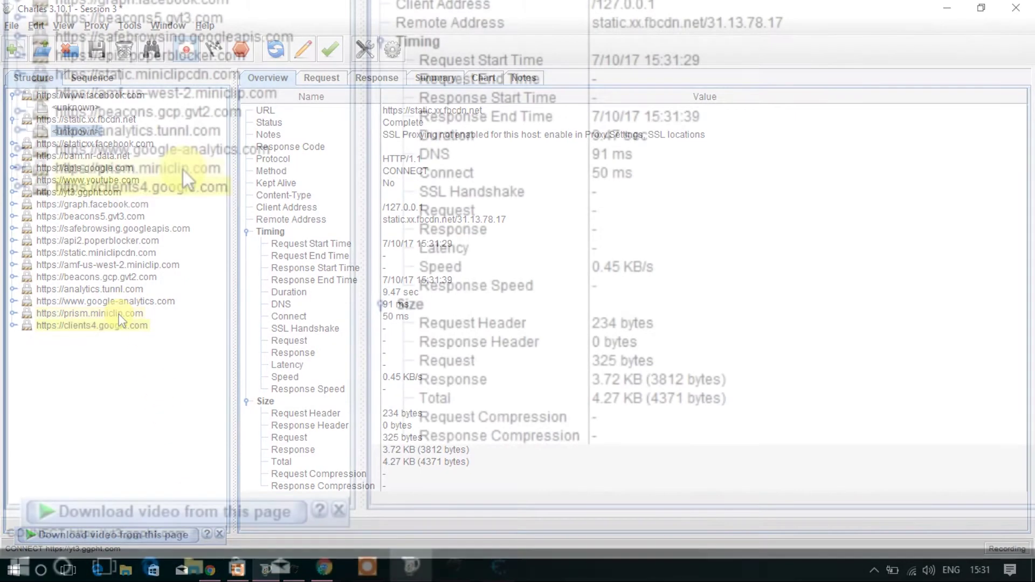
right_click(121, 301)
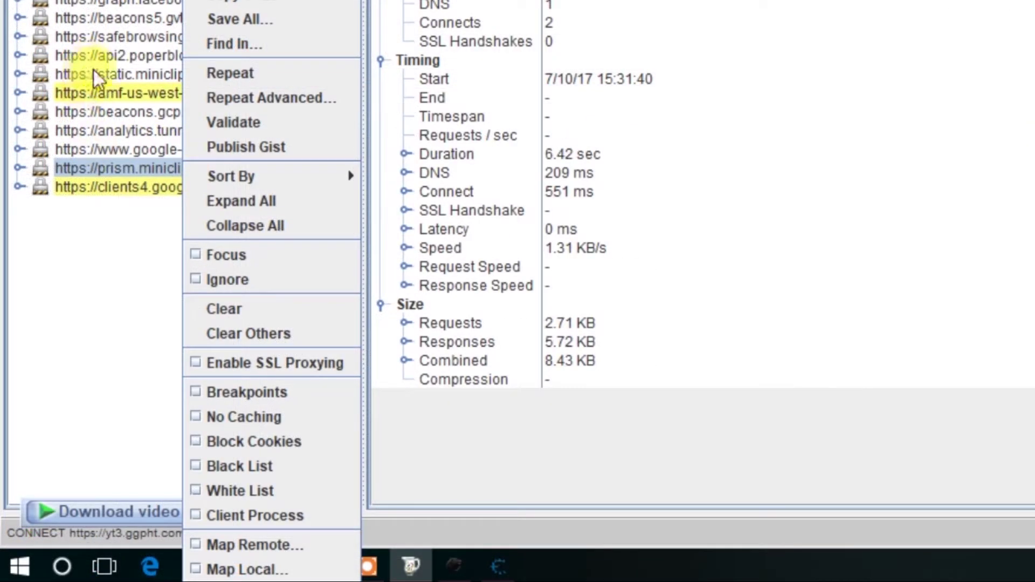
click(121, 278)
click(158, 97)
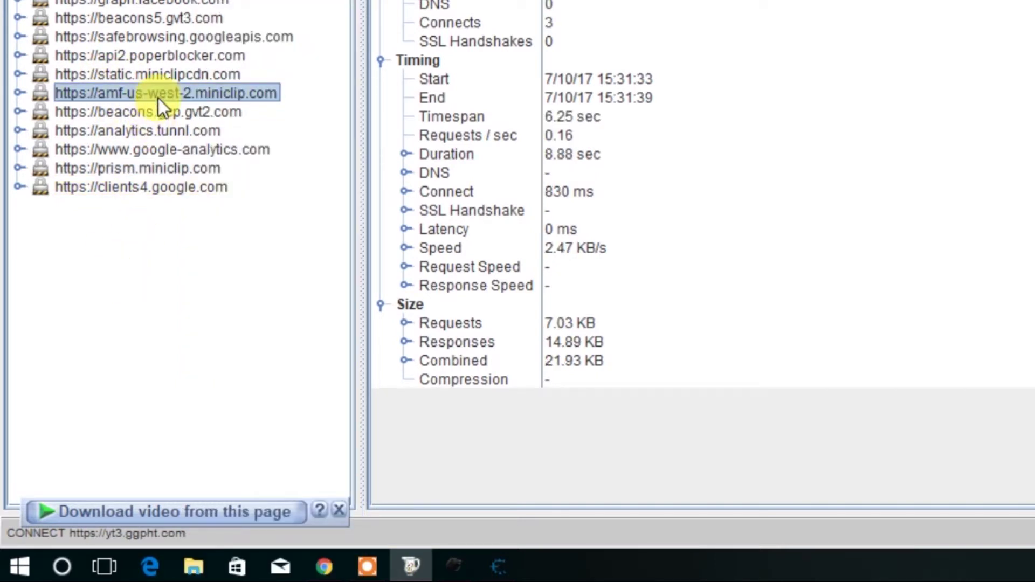
right_click(158, 89)
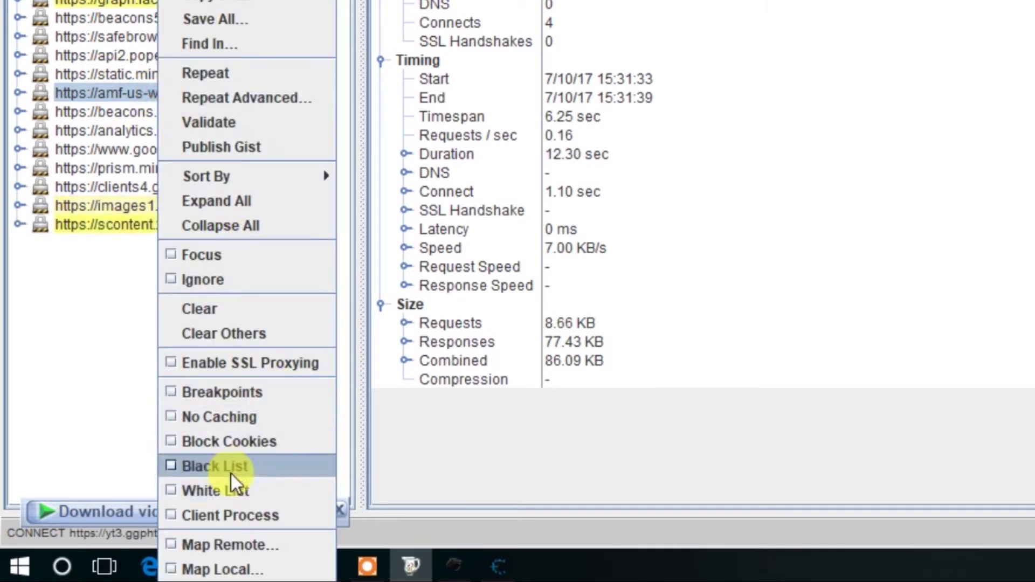
click(231, 471)
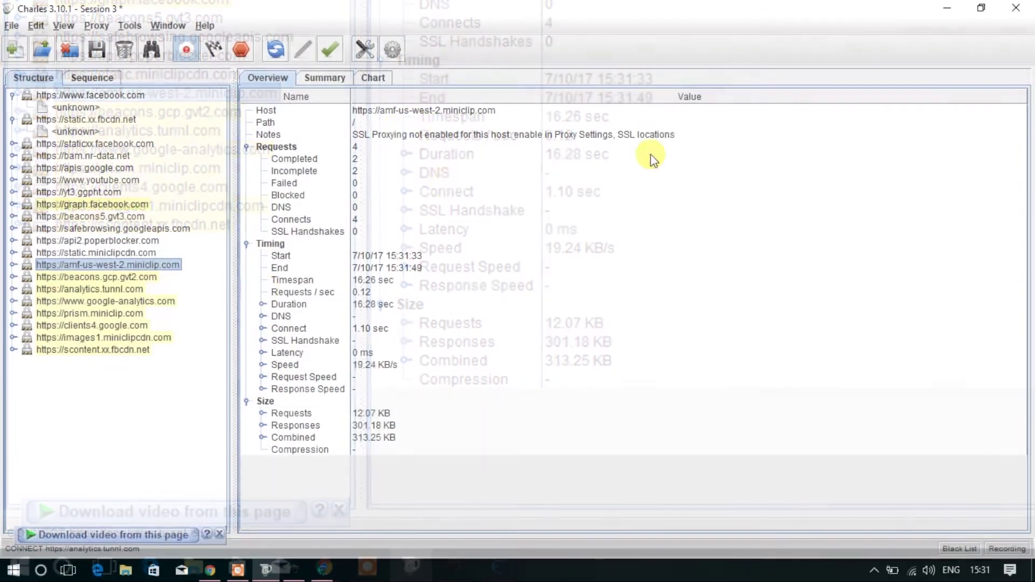
click(950, 9)
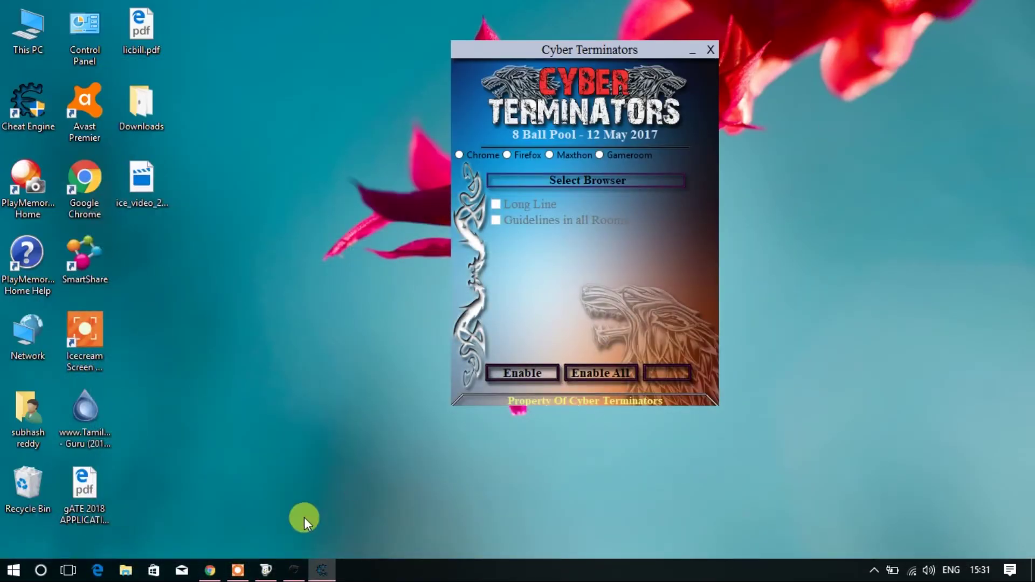
Switch to the 8 Ball Pool game in Google Chrome and bring the 8 Ball Pool trainer window in front of it
click(215, 571)
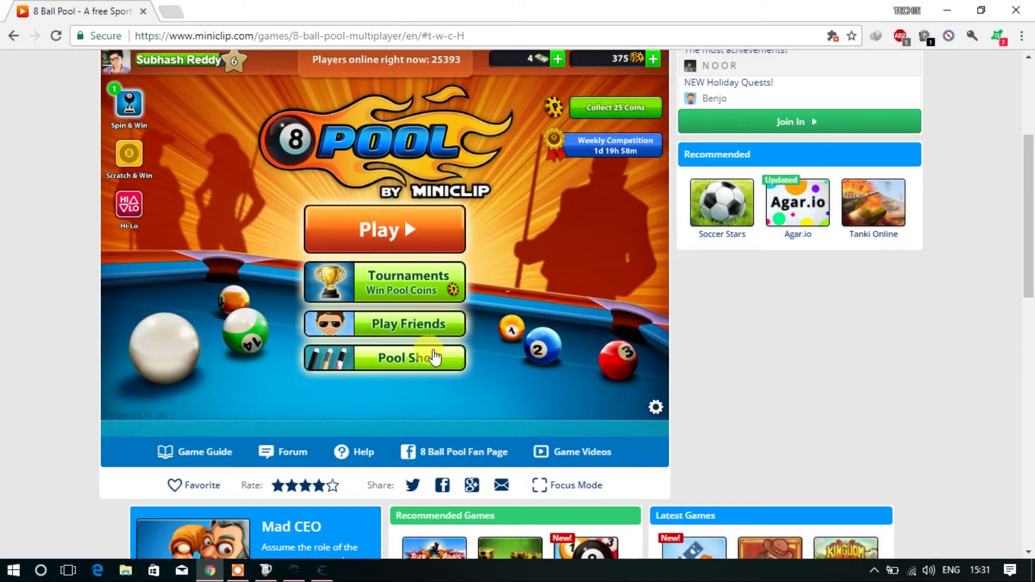
scroll(619, 257, up, 2)
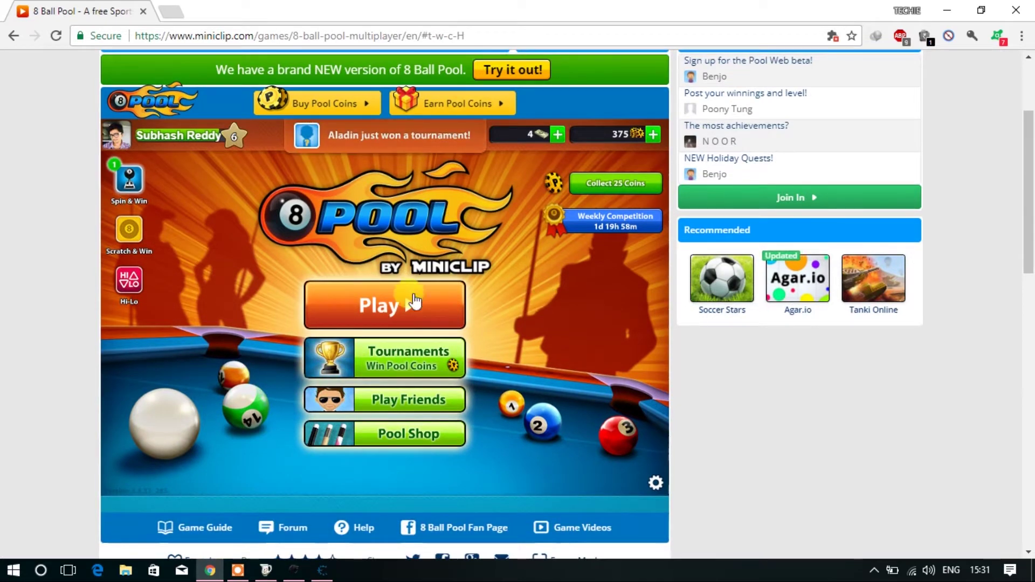
click(292, 571)
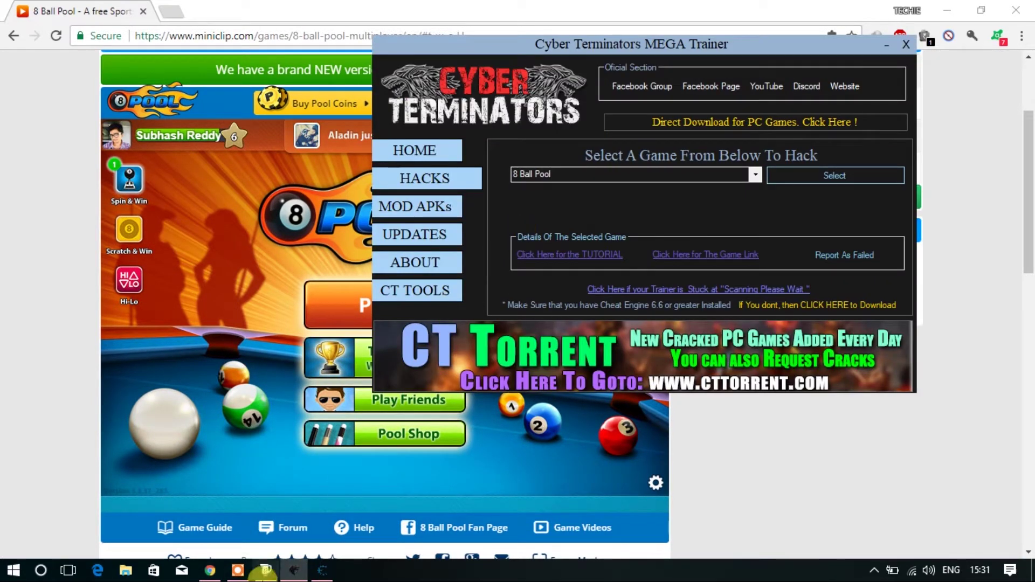
click(323, 570)
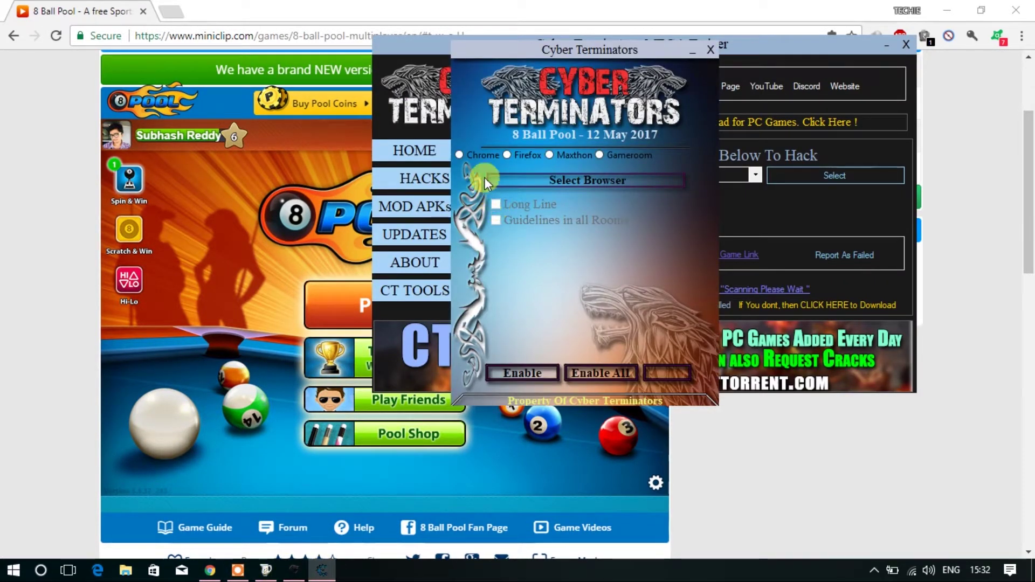
Connect the trainer to Chrome with Long Line and Guidelines in all Rooms enabled, and minimize both trainer windows
click(458, 155)
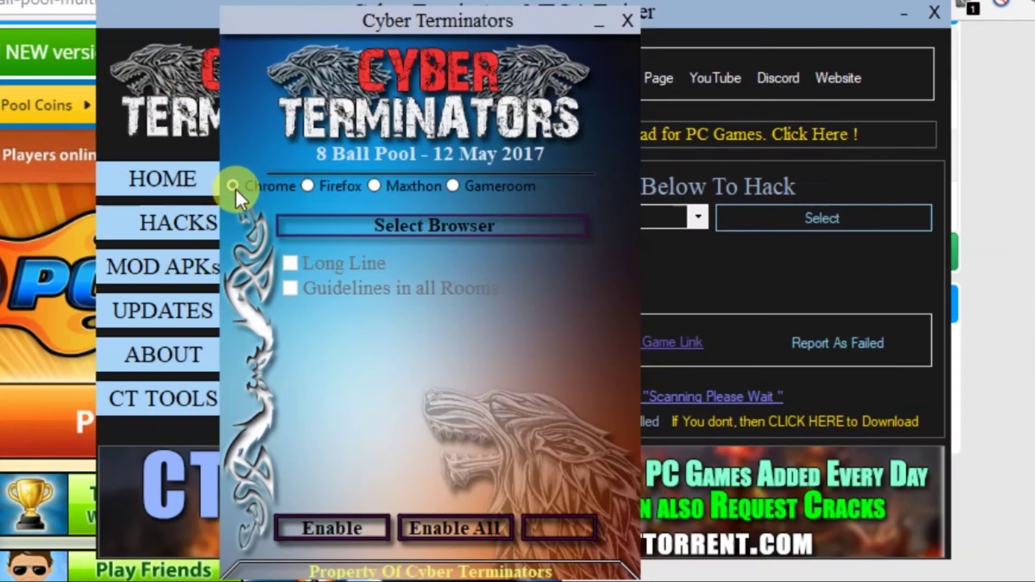
click(359, 232)
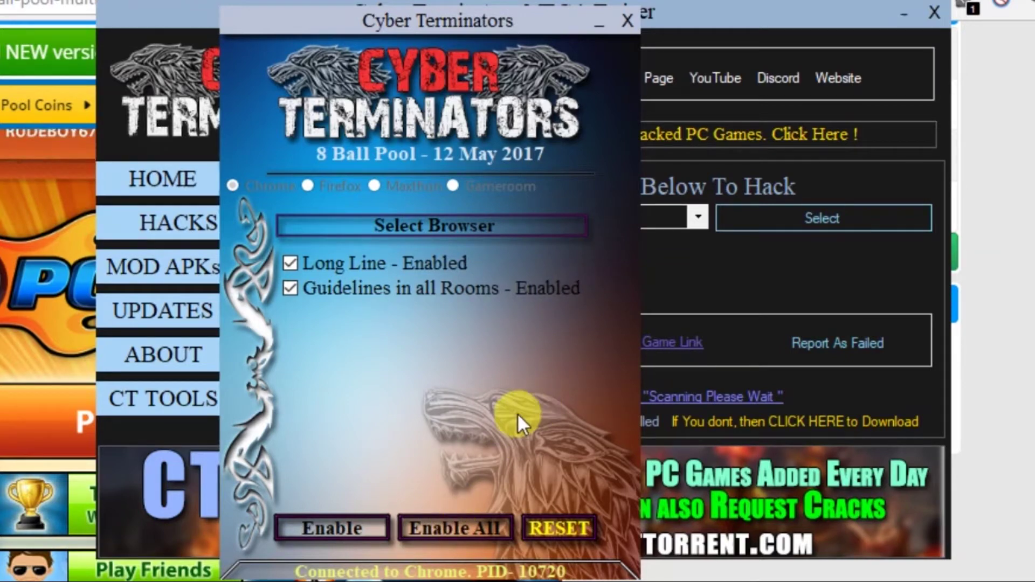
click(603, 27)
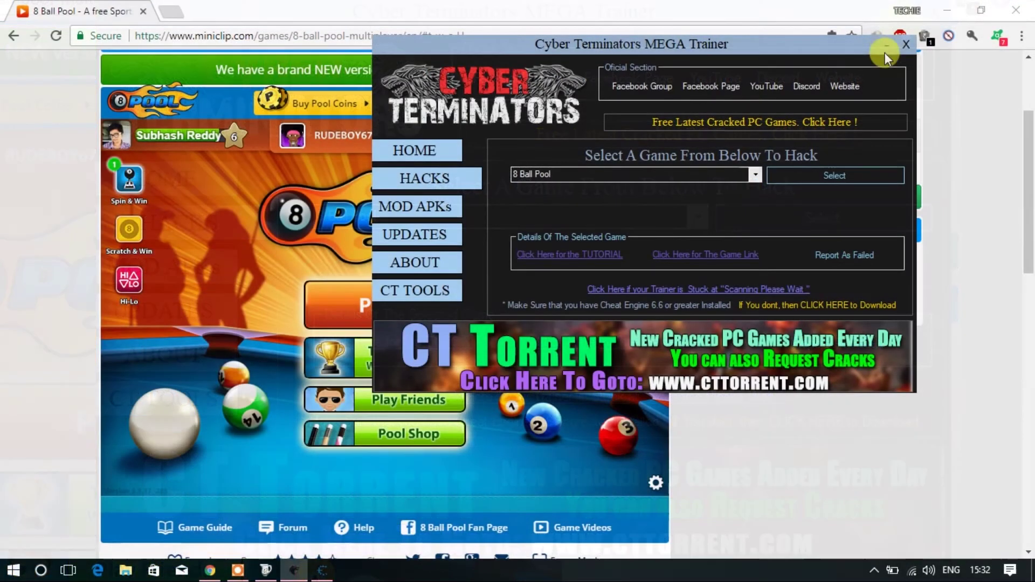
click(904, 11)
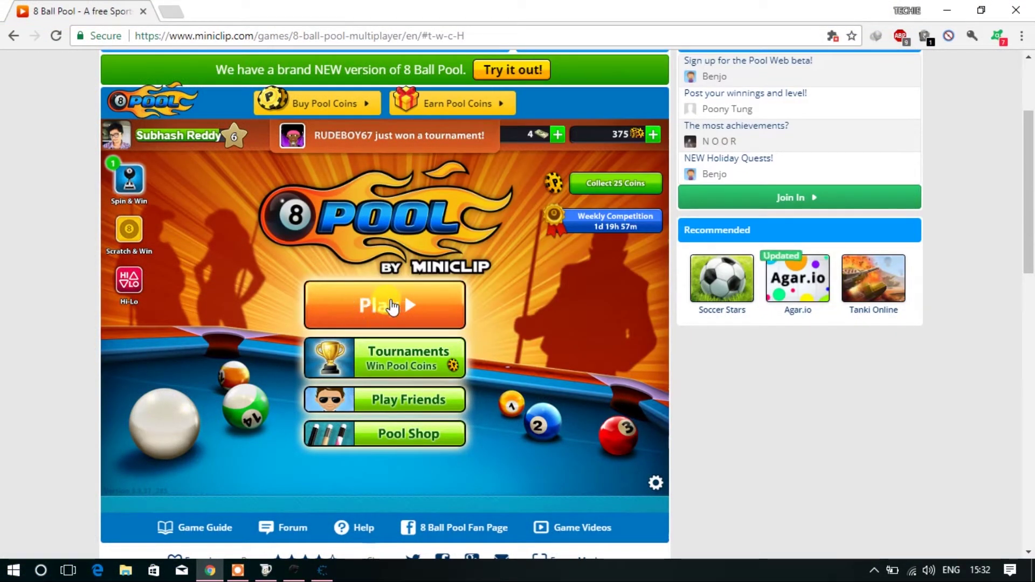
Collect the 25 free coins and start a 1 vs 1 match in the Sydney Marina Bar room
click(615, 183)
click(393, 310)
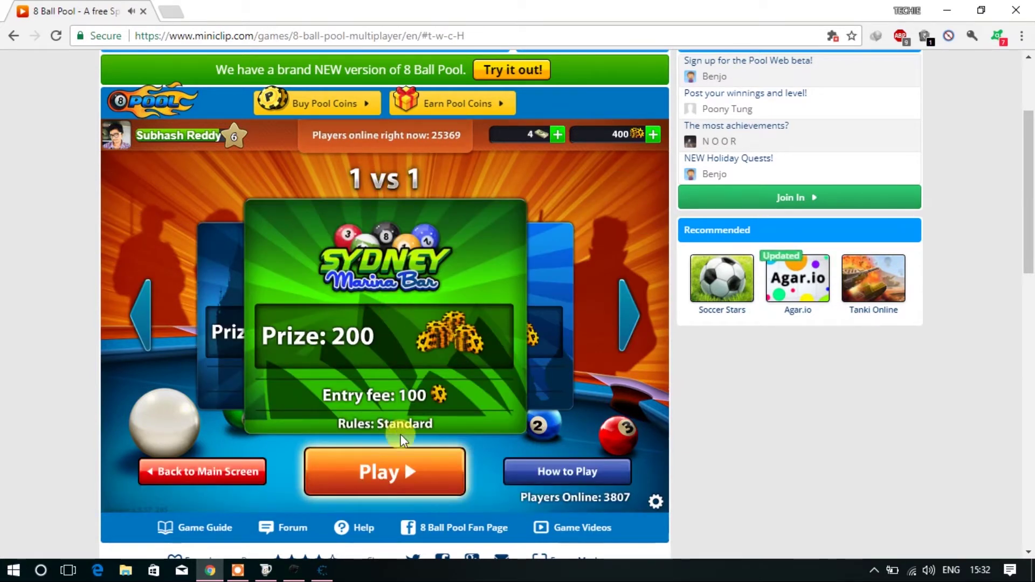
click(410, 473)
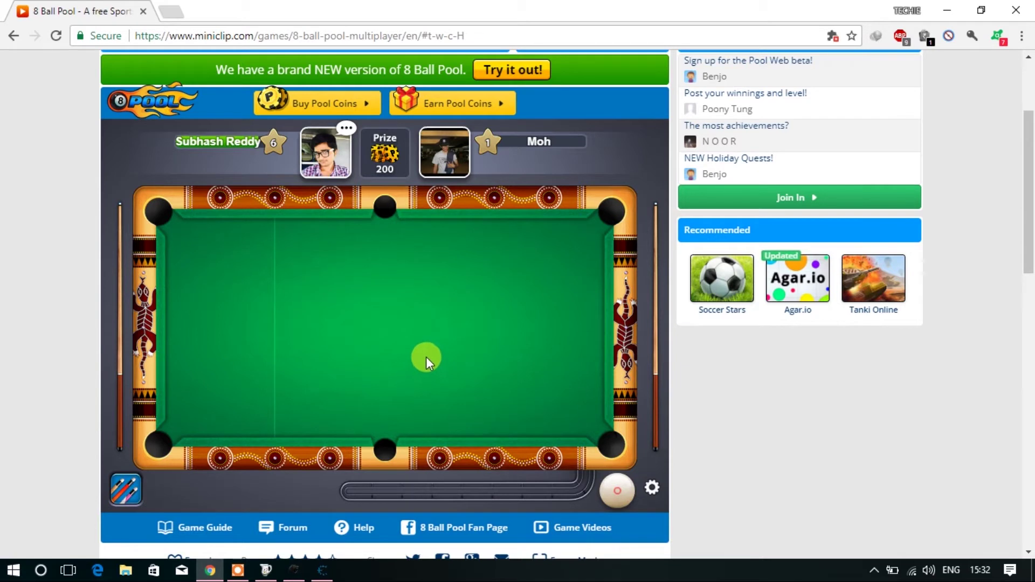
Break the rack with the cue ball placed near the upper-left pocket, and pot the striped 9, 12, 14 and 11 balls along the long guidelines
drag(268, 319, 141, 189)
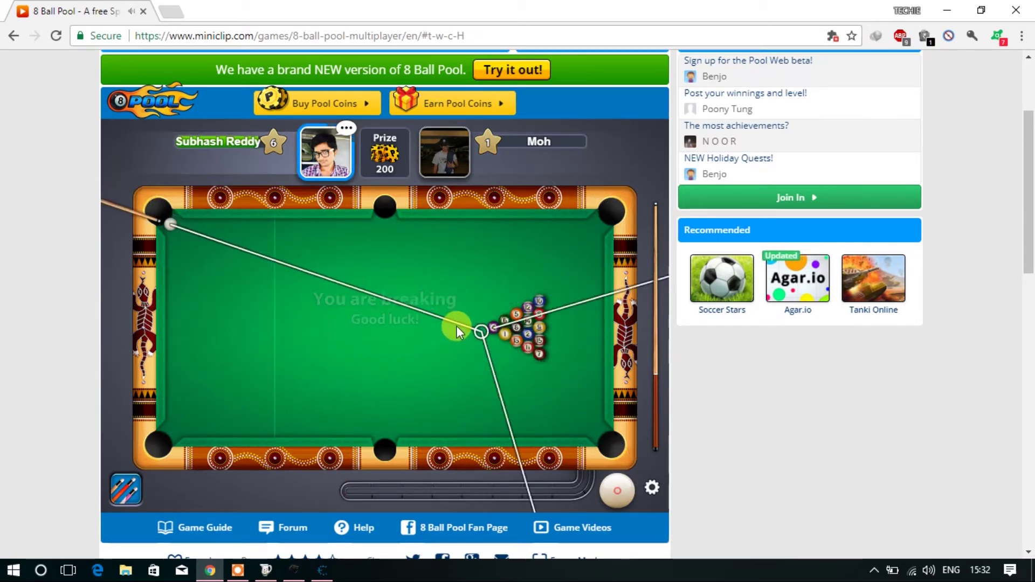
drag(454, 318, 34, 201)
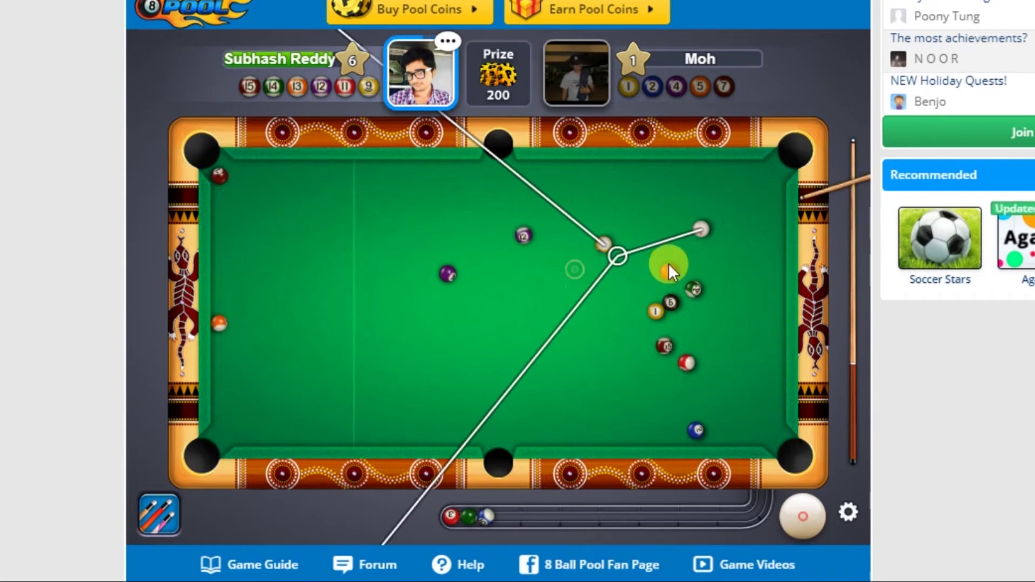
drag(668, 270, 666, 269)
drag(519, 260, 569, 257)
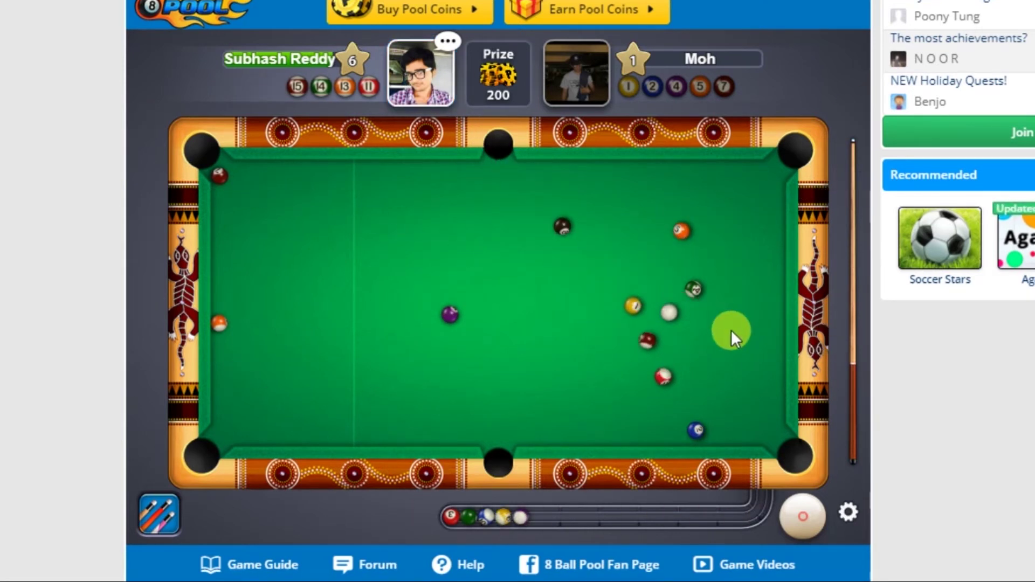
drag(719, 278, 720, 360)
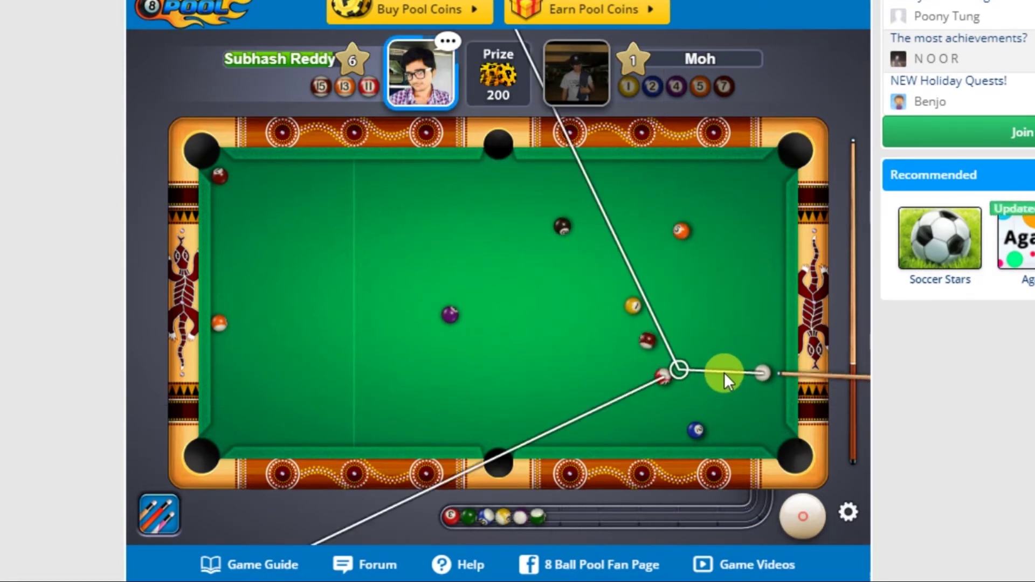
drag(601, 387, 674, 374)
drag(401, 351, 758, 332)
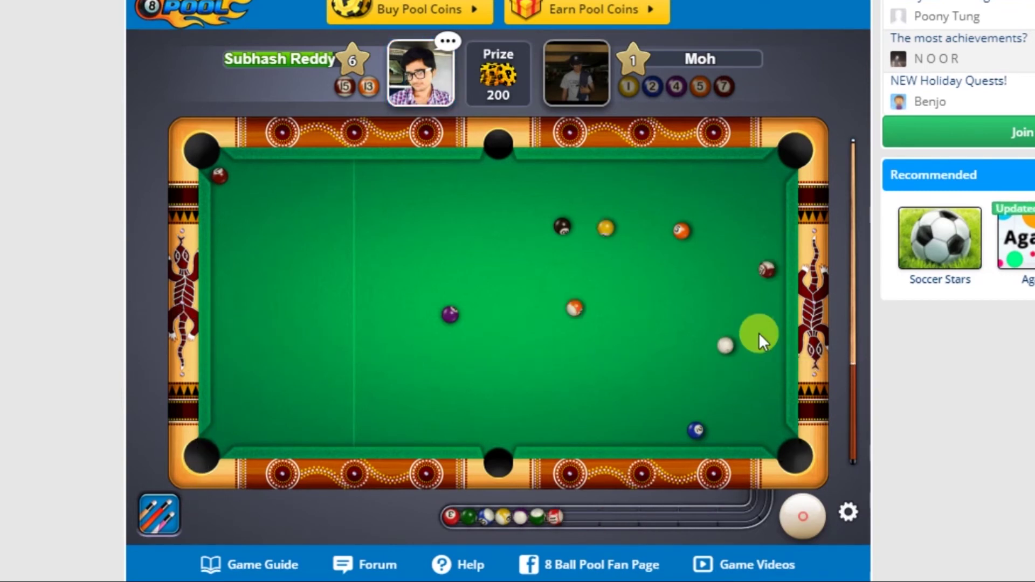